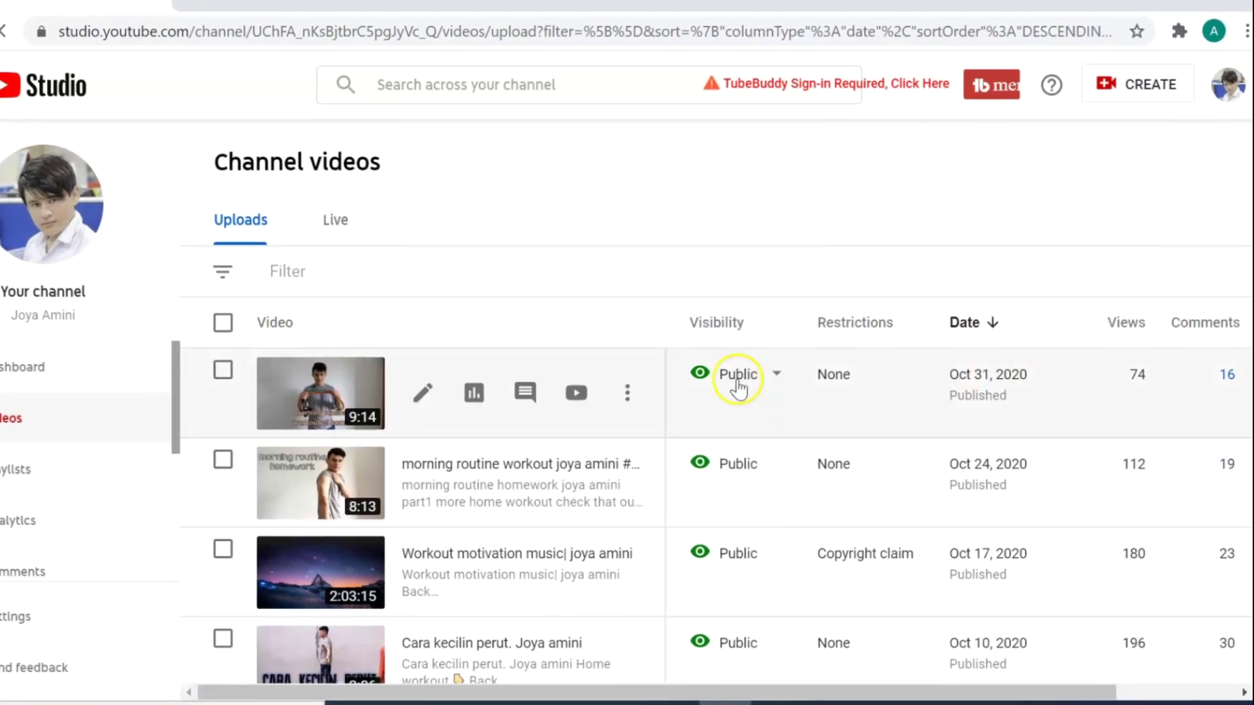
# Step: Examine the restrictions of the uploaded videos to find those with copyright claims
pyautogui.moveTo(829, 559)
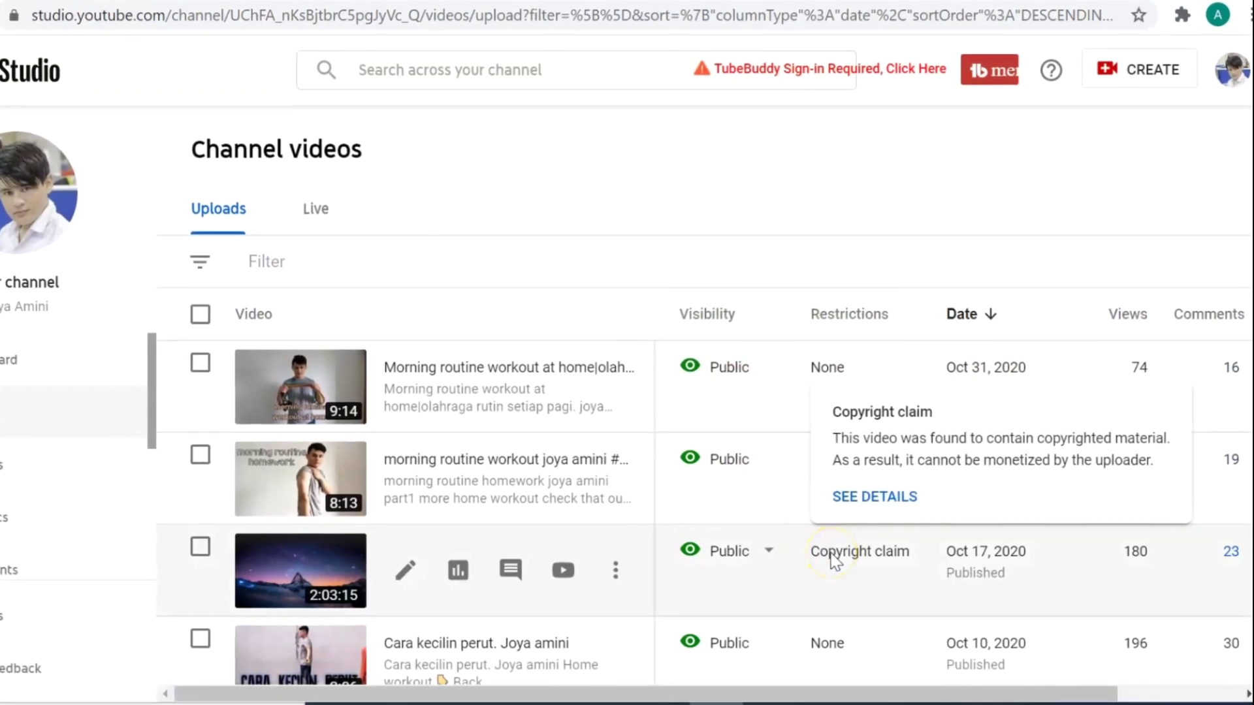
pyautogui.scroll(-2, 833, 559)
pyautogui.scroll(-6, 835, 561)
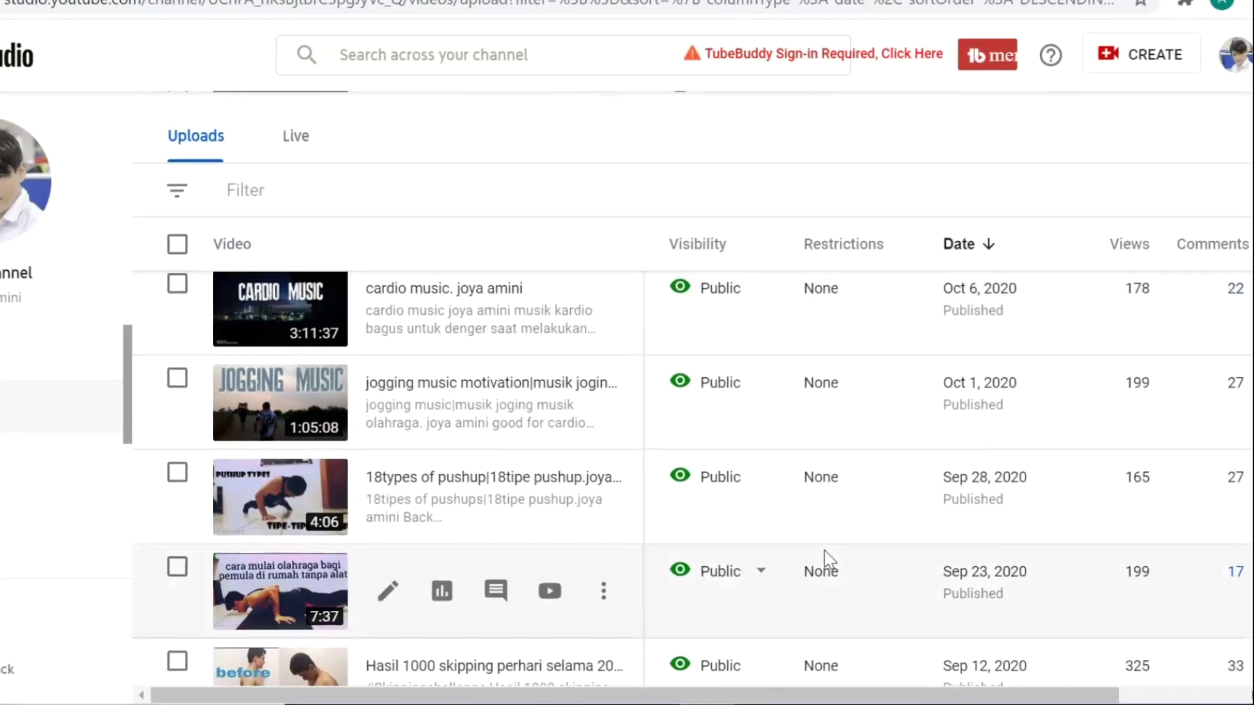
pyautogui.scroll(-1, 829, 558)
pyautogui.moveTo(829, 552)
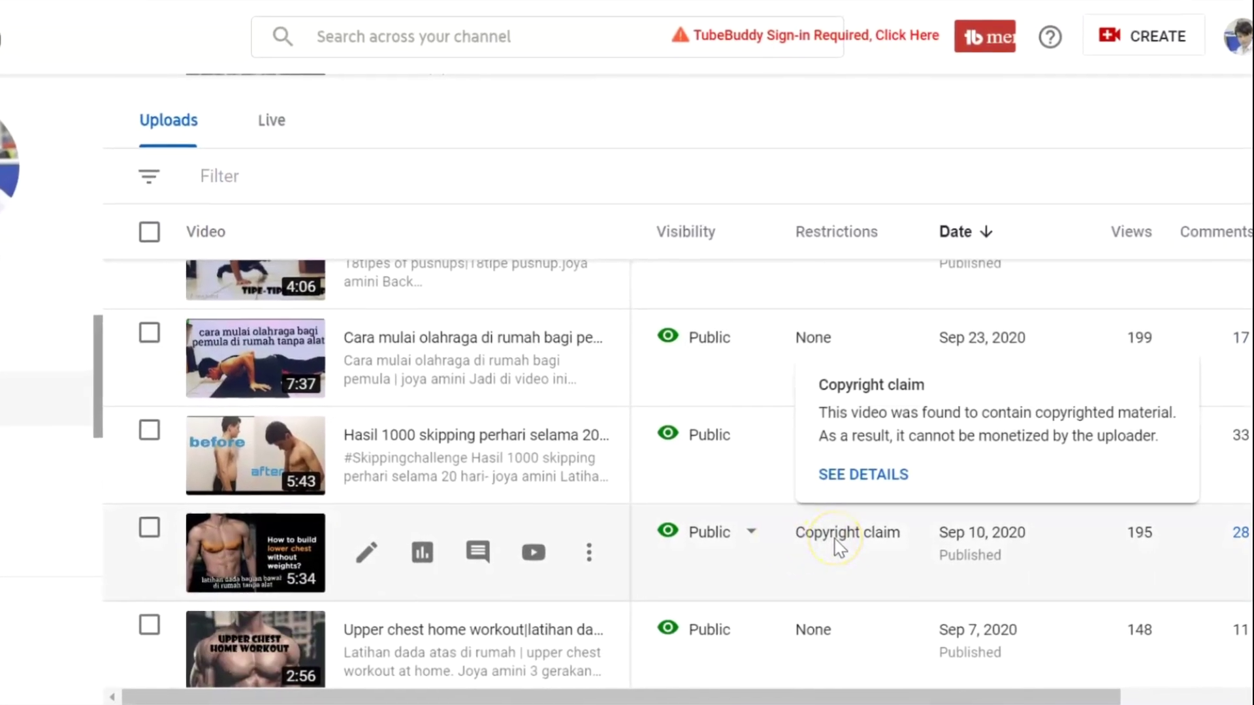
pyautogui.scroll(-4, 840, 548)
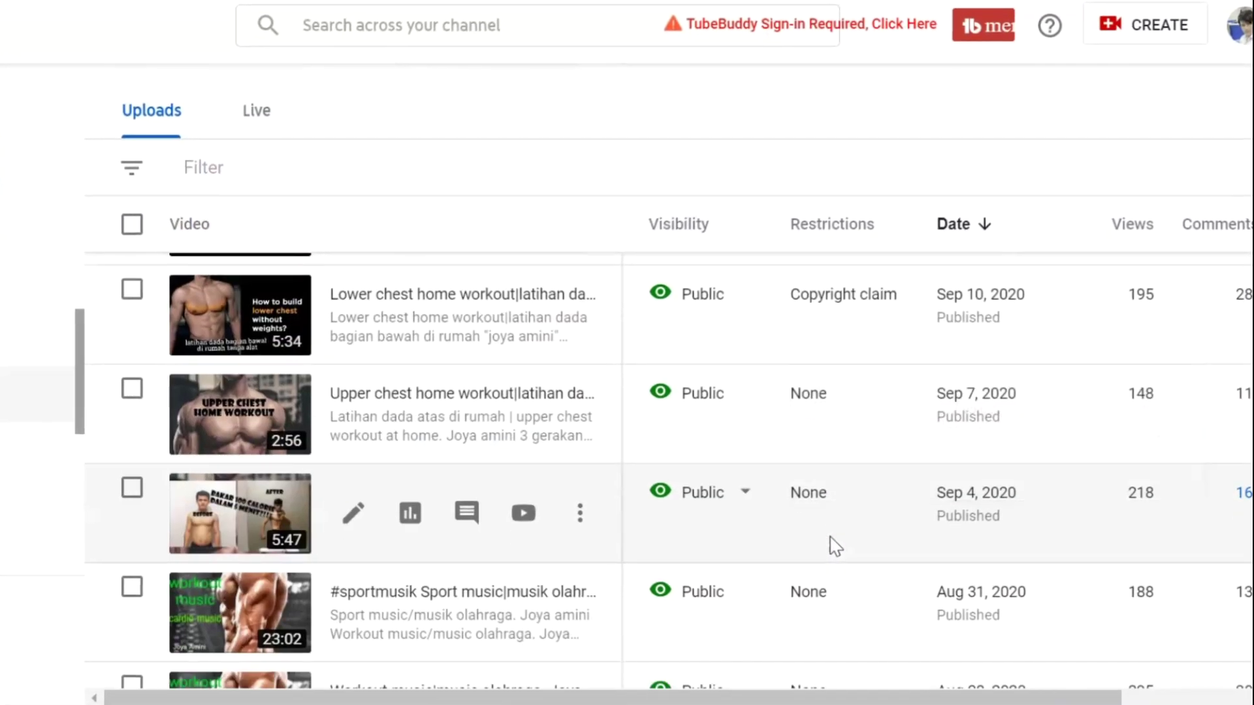
pyautogui.scroll(-1, 834, 548)
pyautogui.moveTo(813, 552)
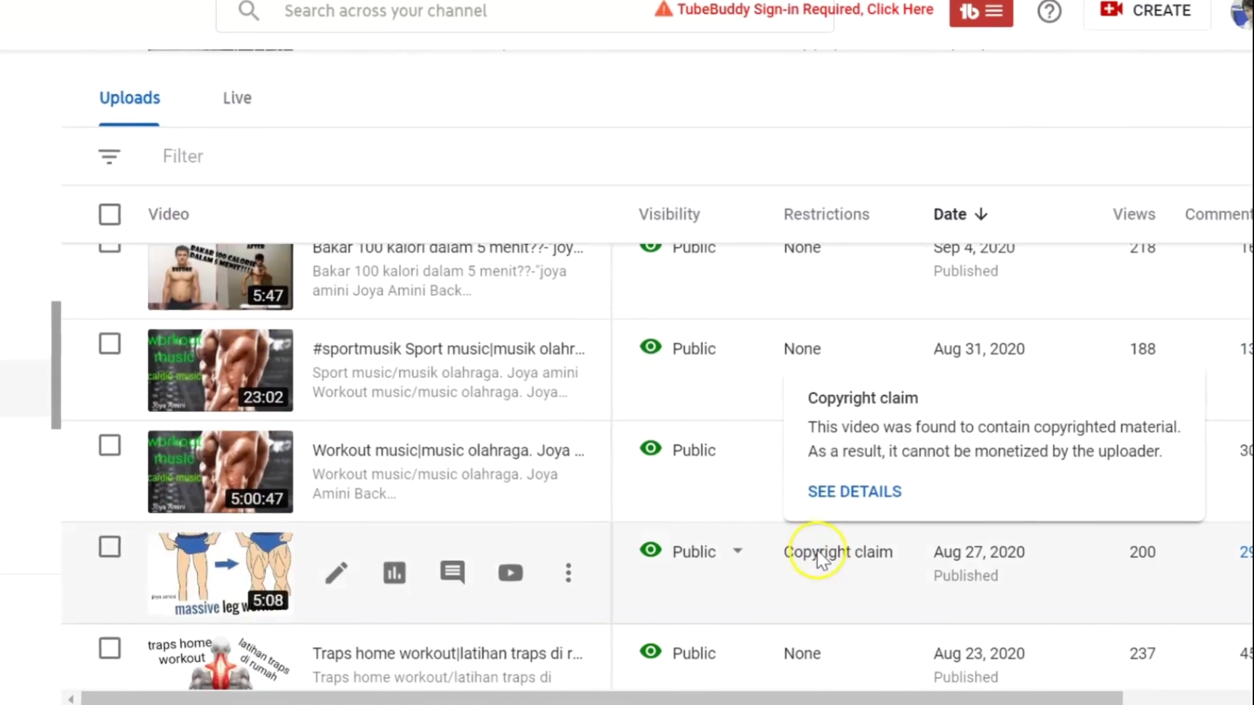
pyautogui.scroll(-1, 816, 554)
pyautogui.scroll(-5, 815, 550)
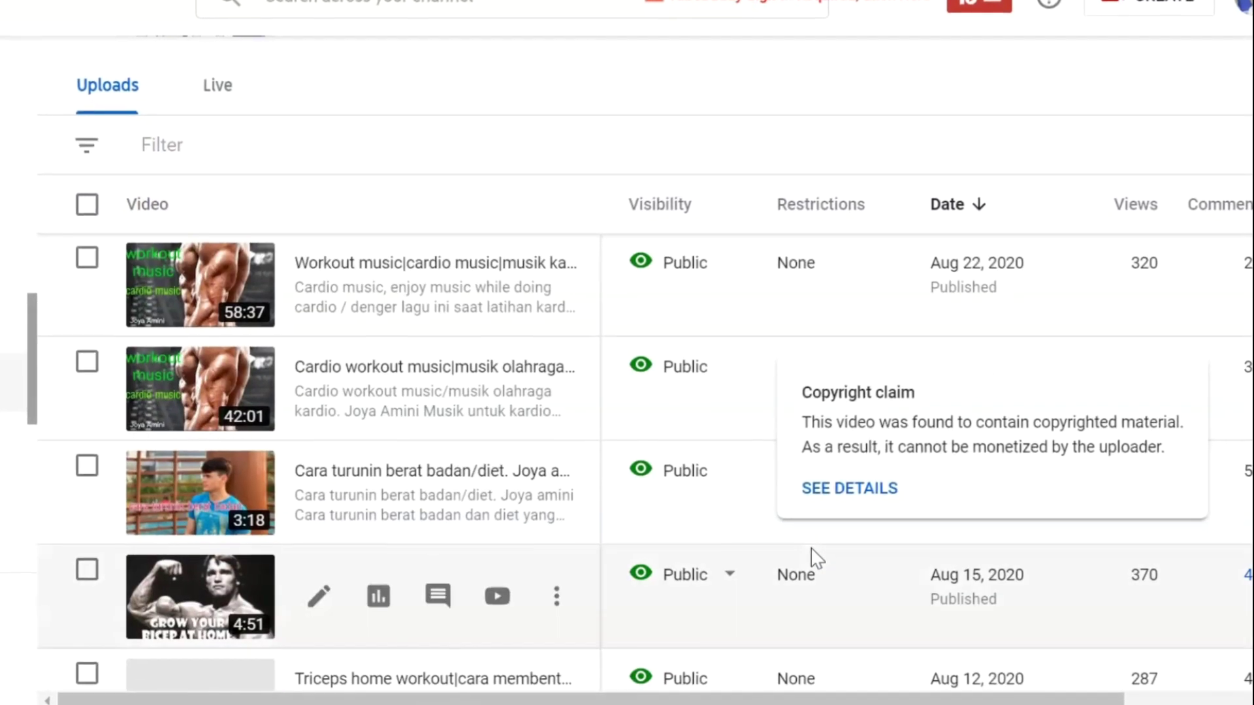
pyautogui.scroll(-3, 815, 558)
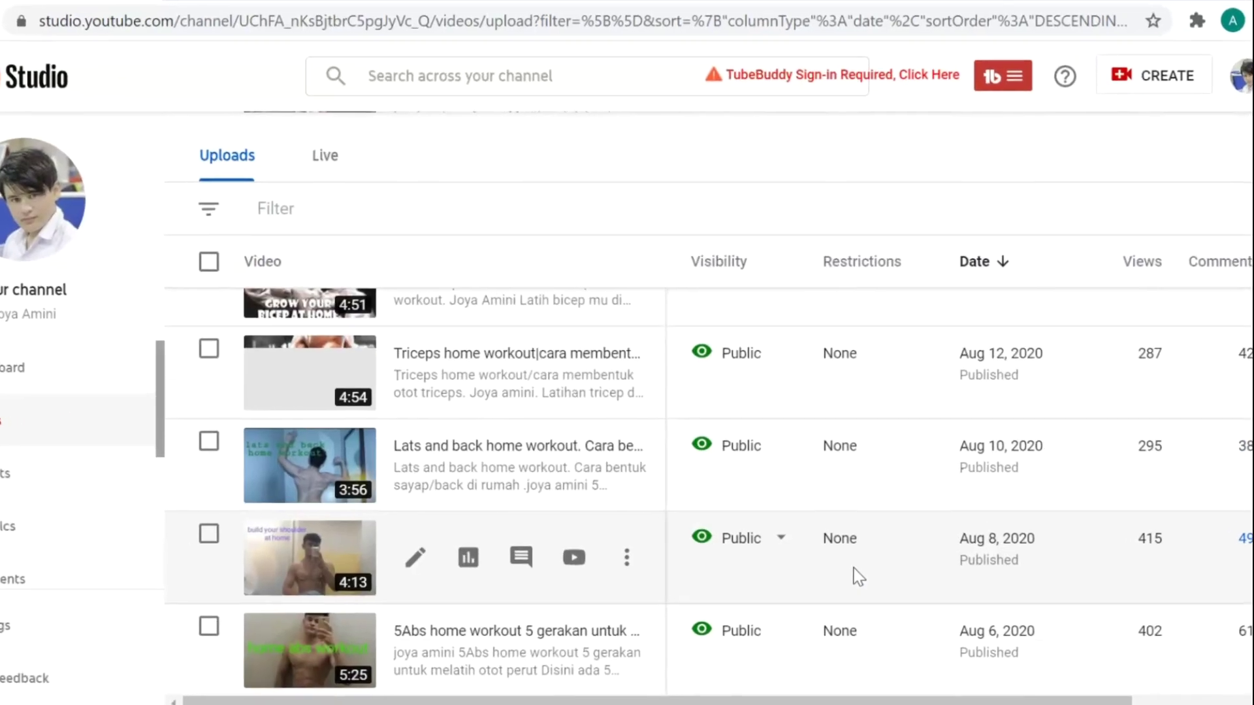
# Step: Open the copyright claim details of the Sep 10, 2020 "Lower chest home workout" video and review the claimed content
pyautogui.scroll(10, 853, 571)
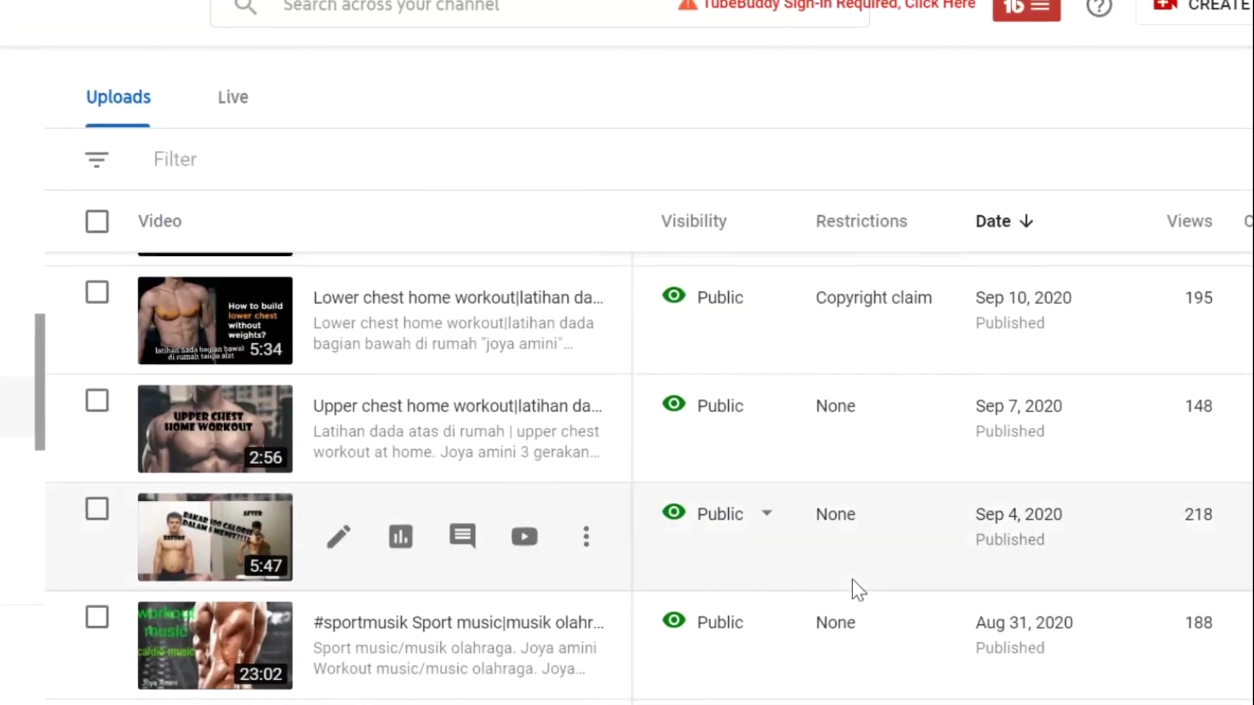
pyautogui.scroll(2, 852, 582)
pyautogui.moveTo(903, 428)
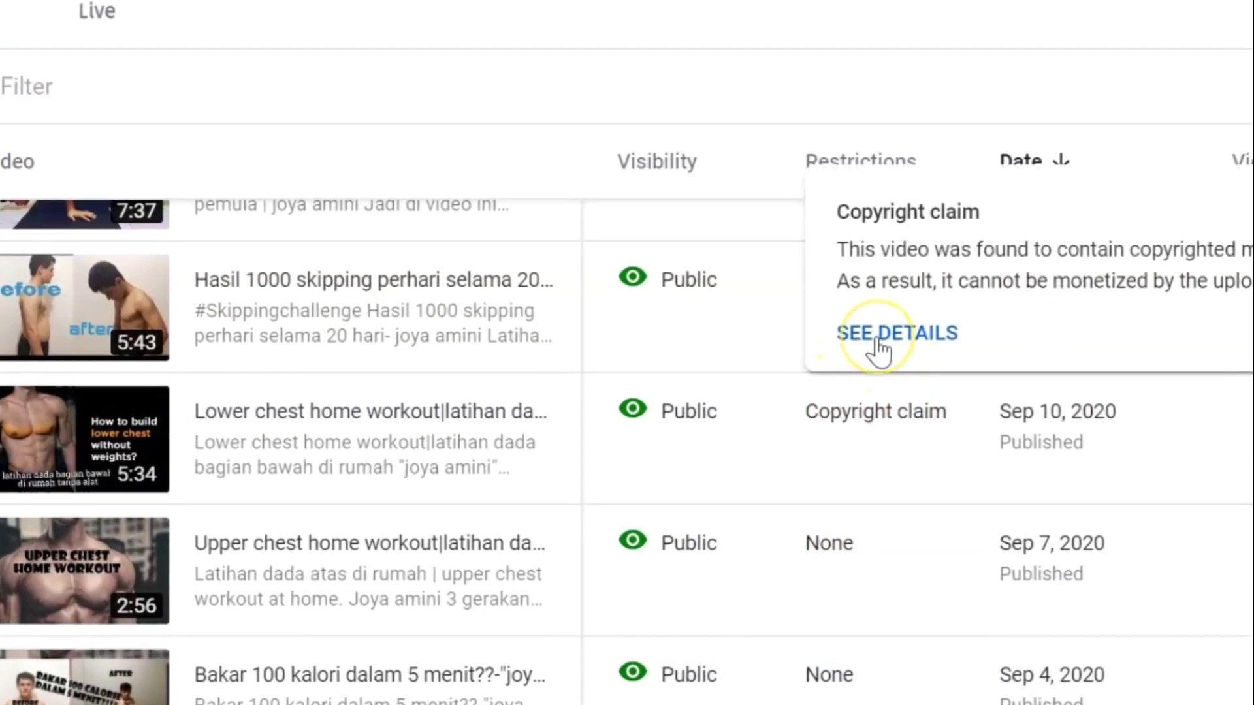
pyautogui.click(880, 337)
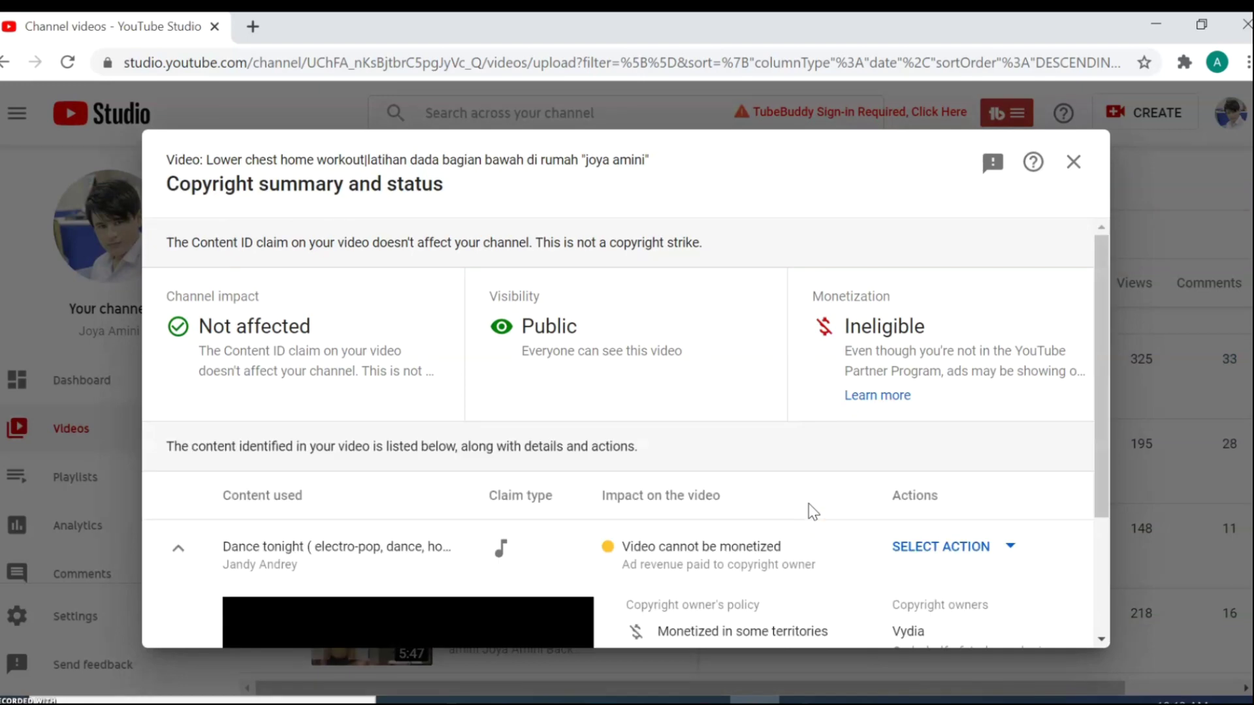
pyautogui.scroll(-2, 811, 512)
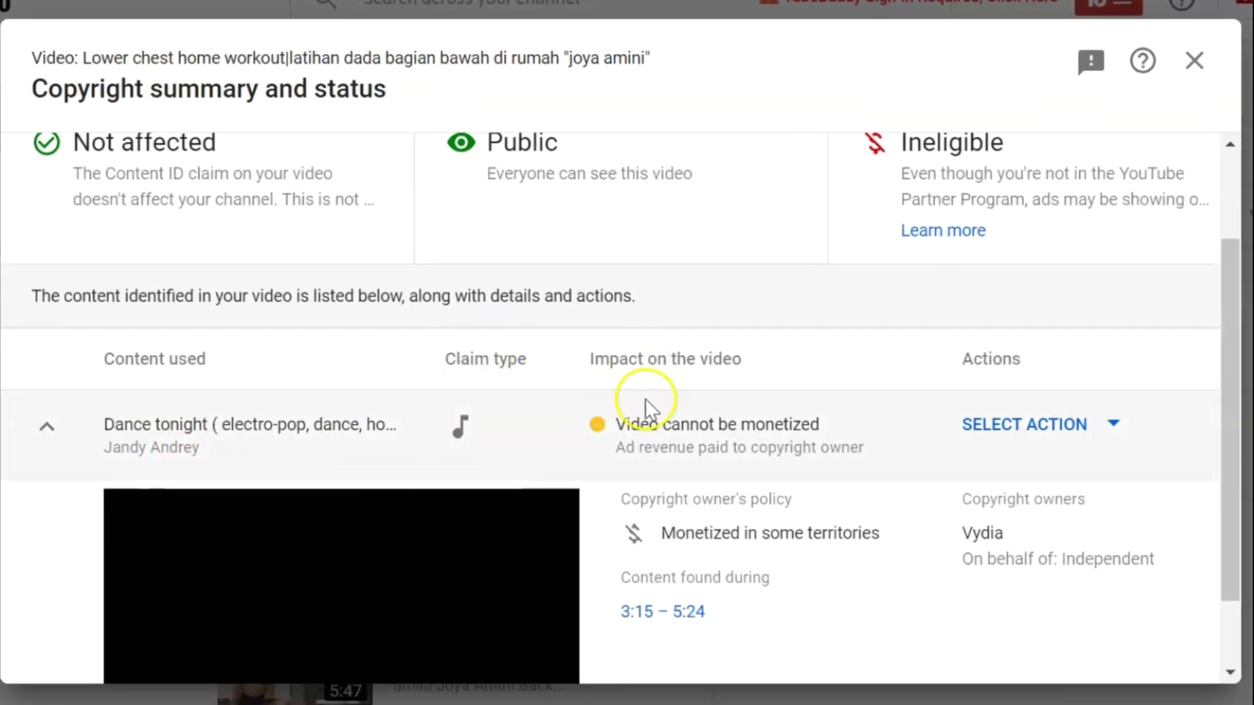
pyautogui.moveTo(645, 437)
pyautogui.scroll(-2, 679, 597)
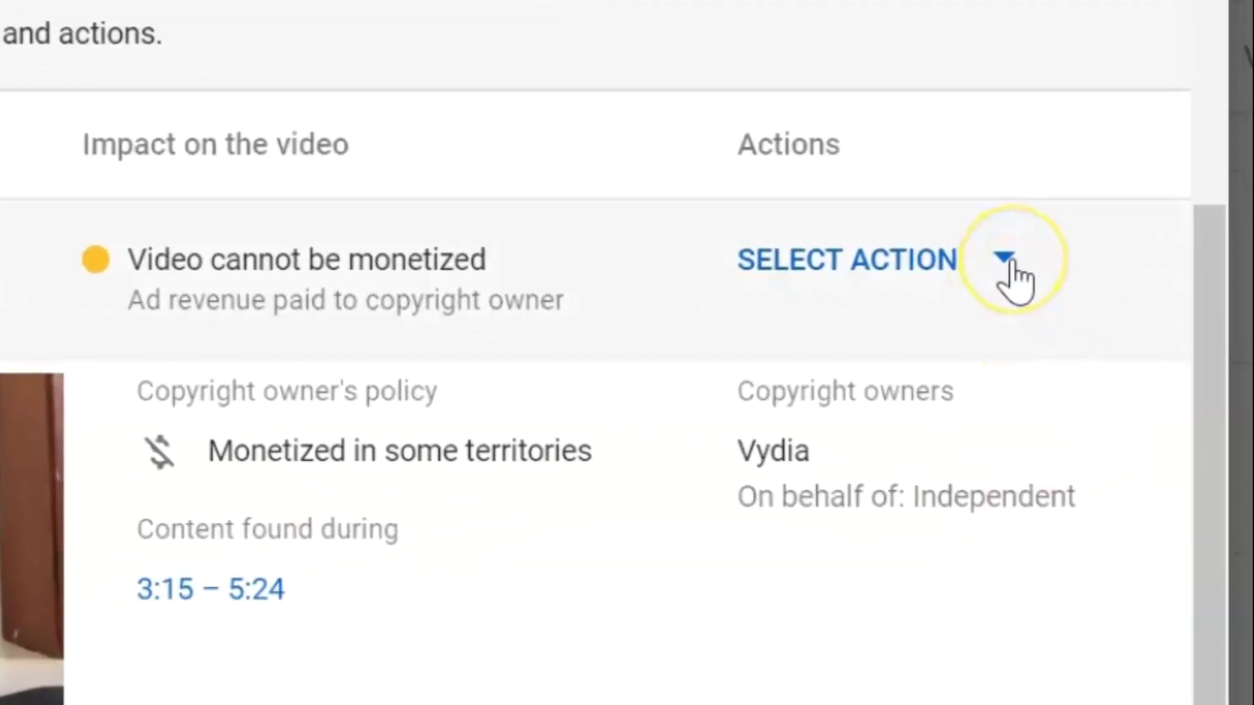
# Step: Choose to replace the claimed song "Dance tonight" in the lower chest workout video
pyautogui.click(977, 237)
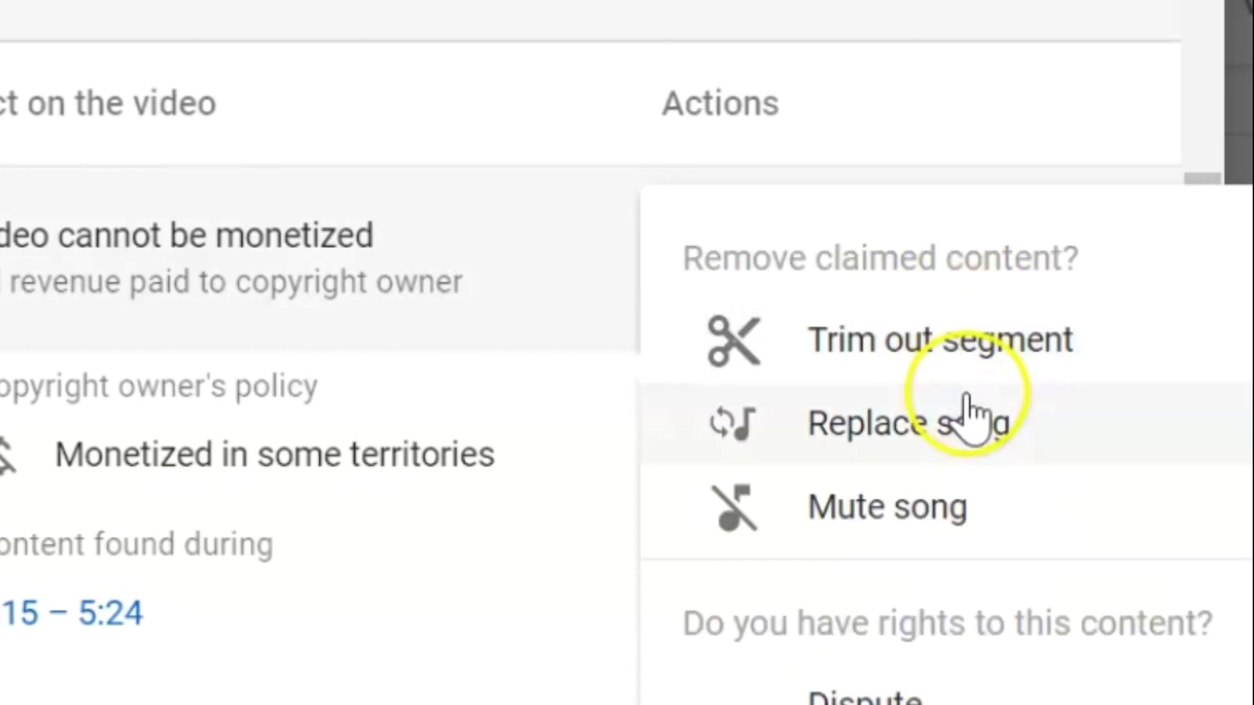
pyautogui.click(895, 432)
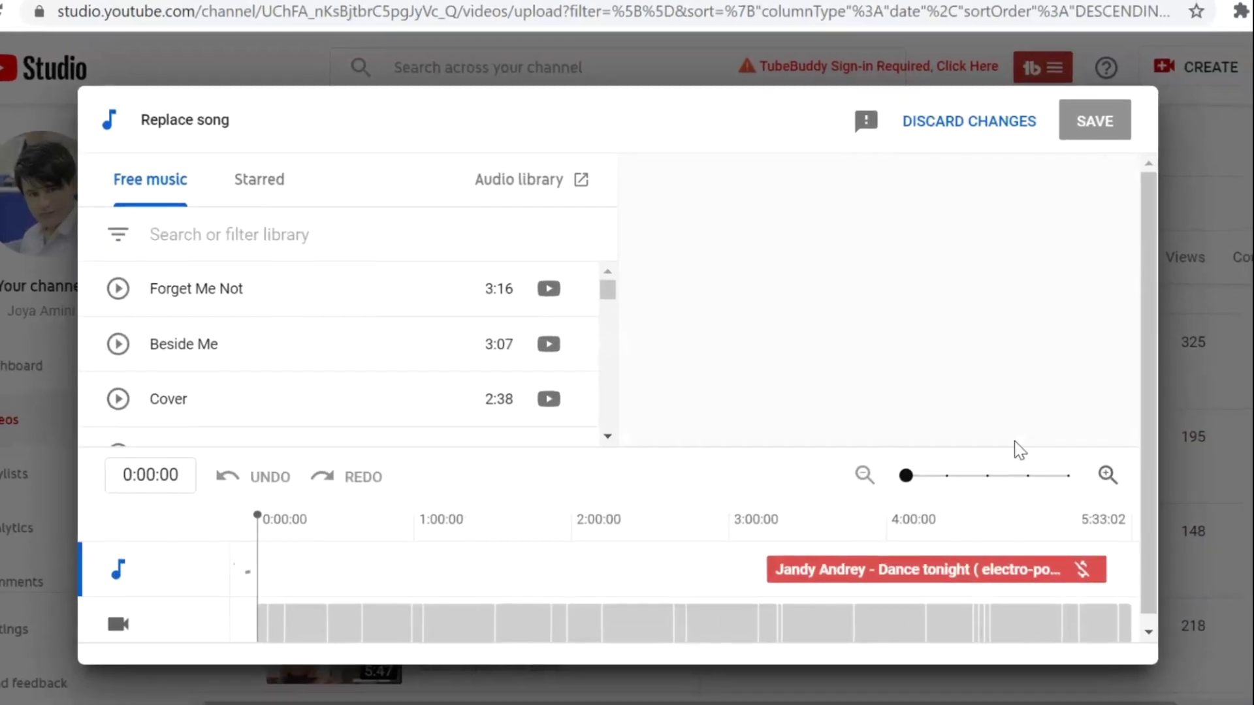
pyautogui.click(989, 428)
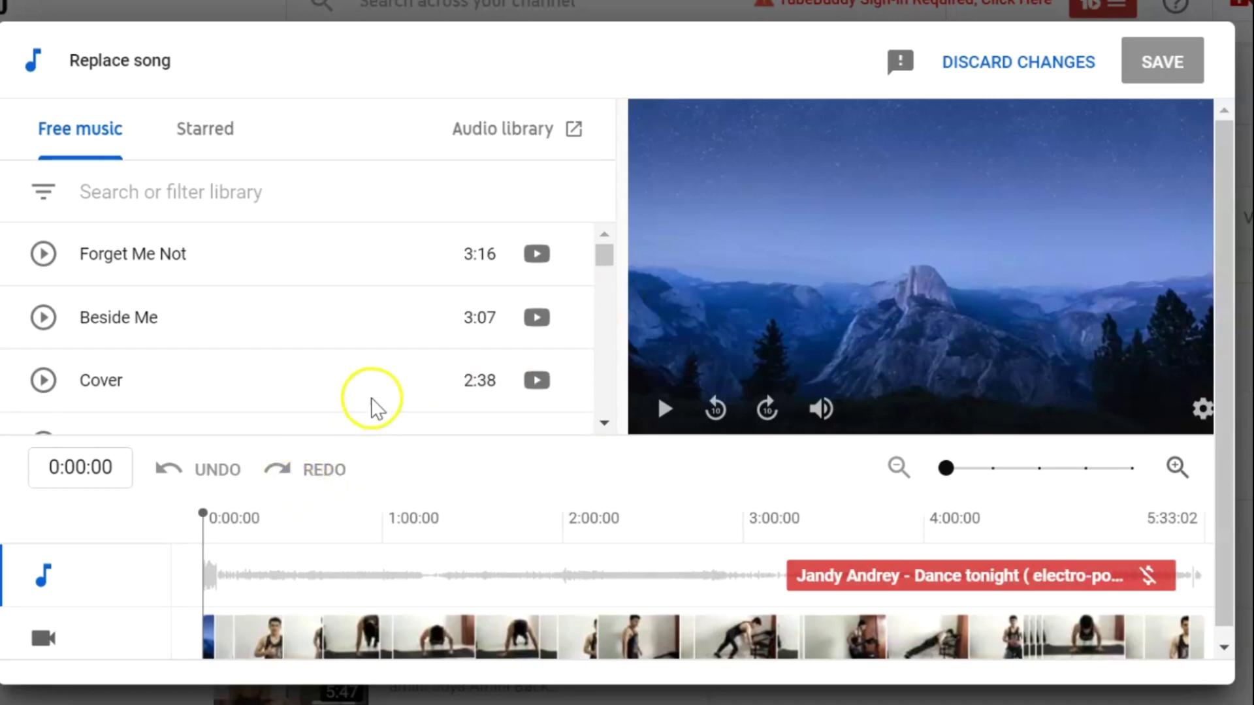
# Step: Preview the free music track "Cover" and add it as the replacement for the claimed song
pyautogui.moveTo(400, 363)
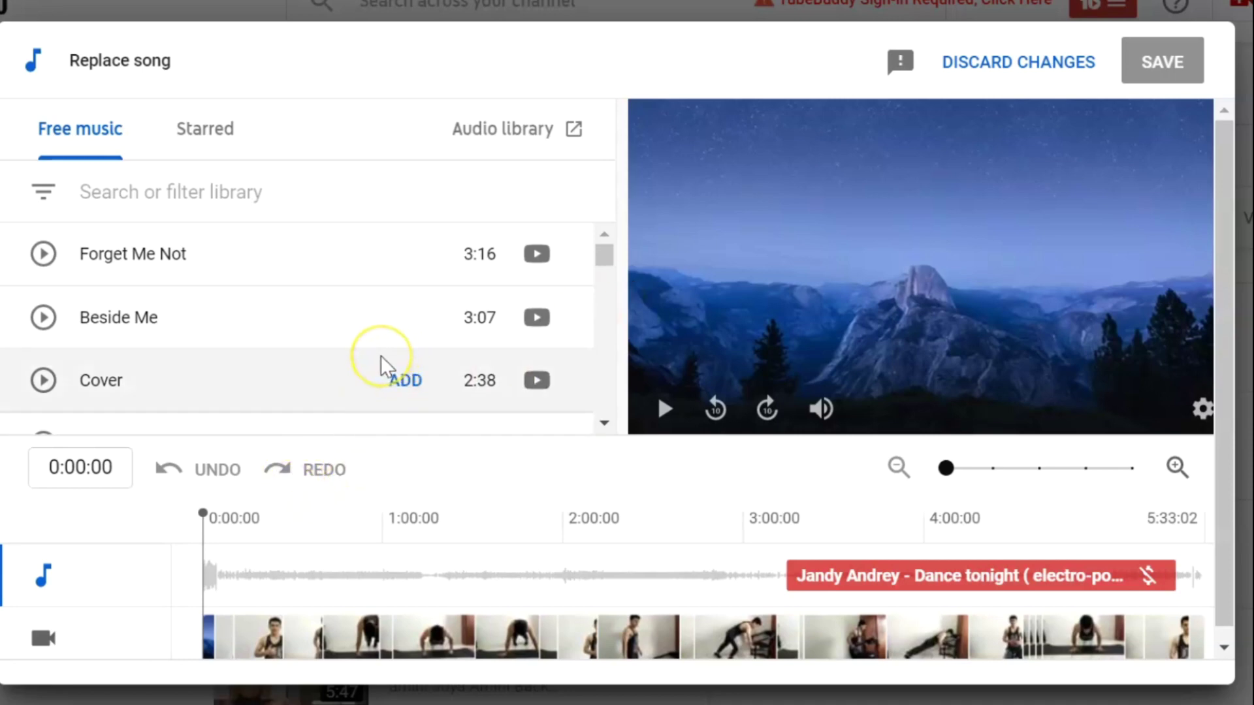
pyautogui.scroll(-2, 381, 357)
pyautogui.scroll(2, 382, 358)
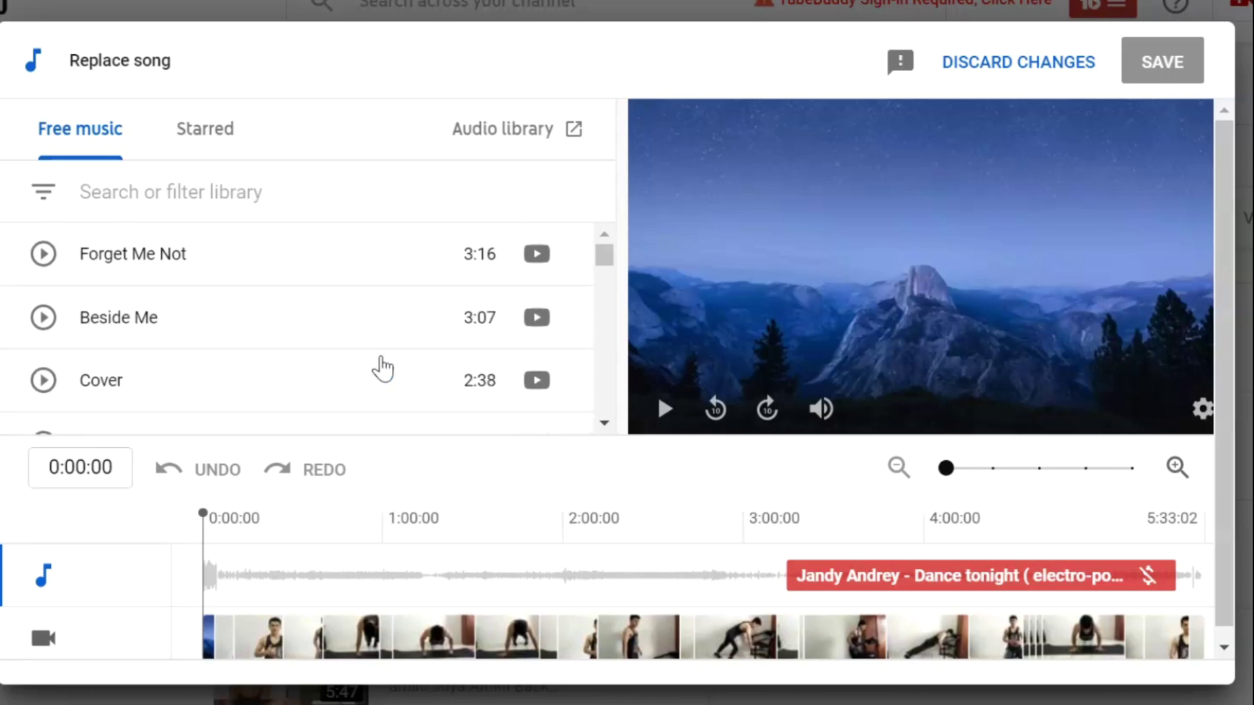
pyautogui.click(327, 373)
pyautogui.click(43, 380)
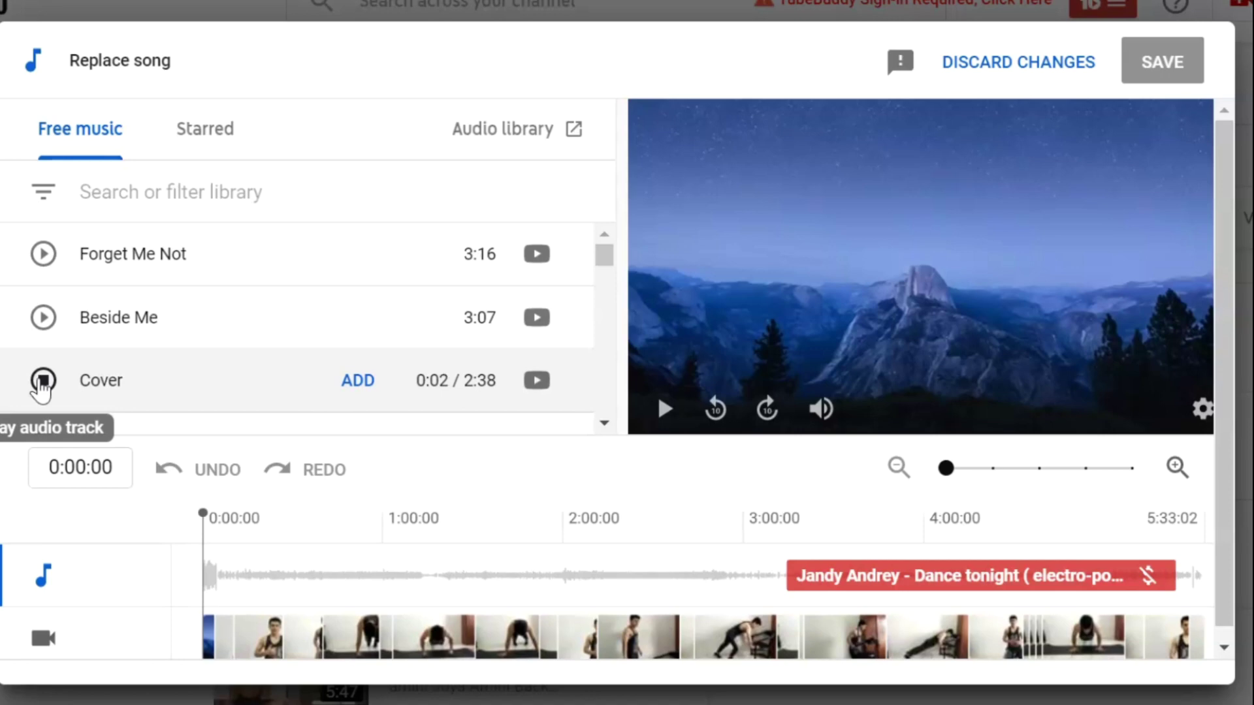
pyautogui.click(42, 382)
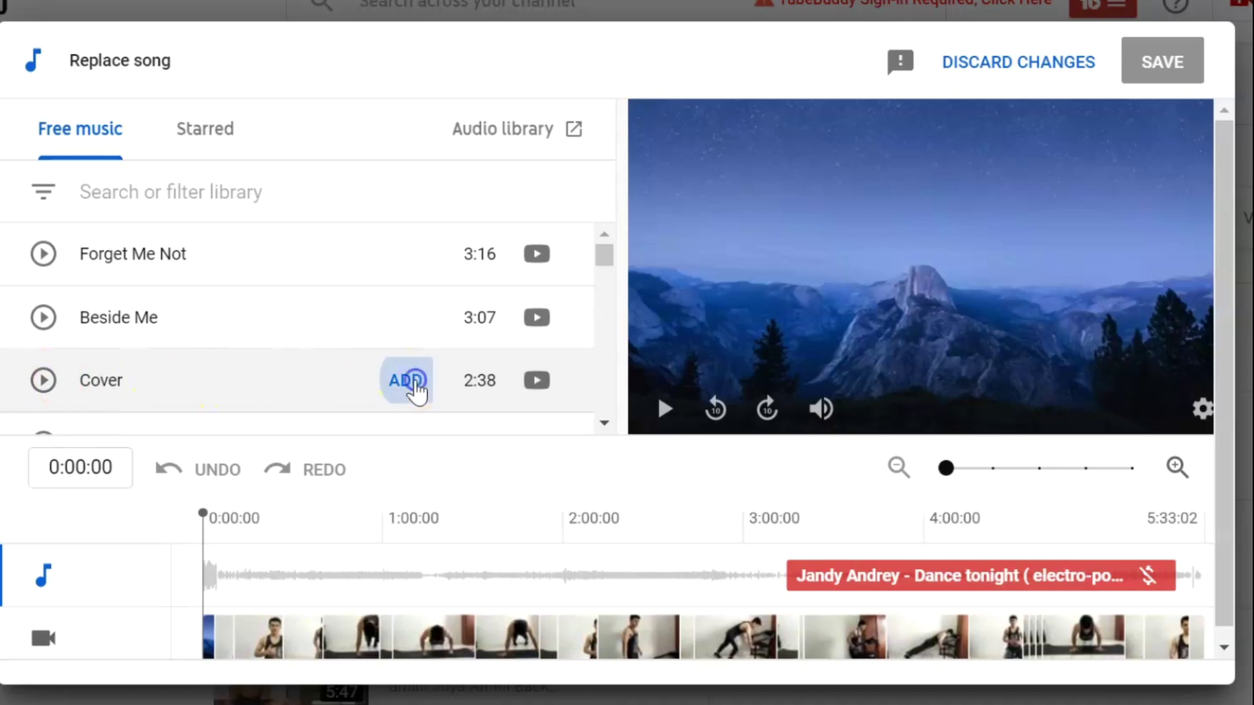
pyautogui.click(413, 384)
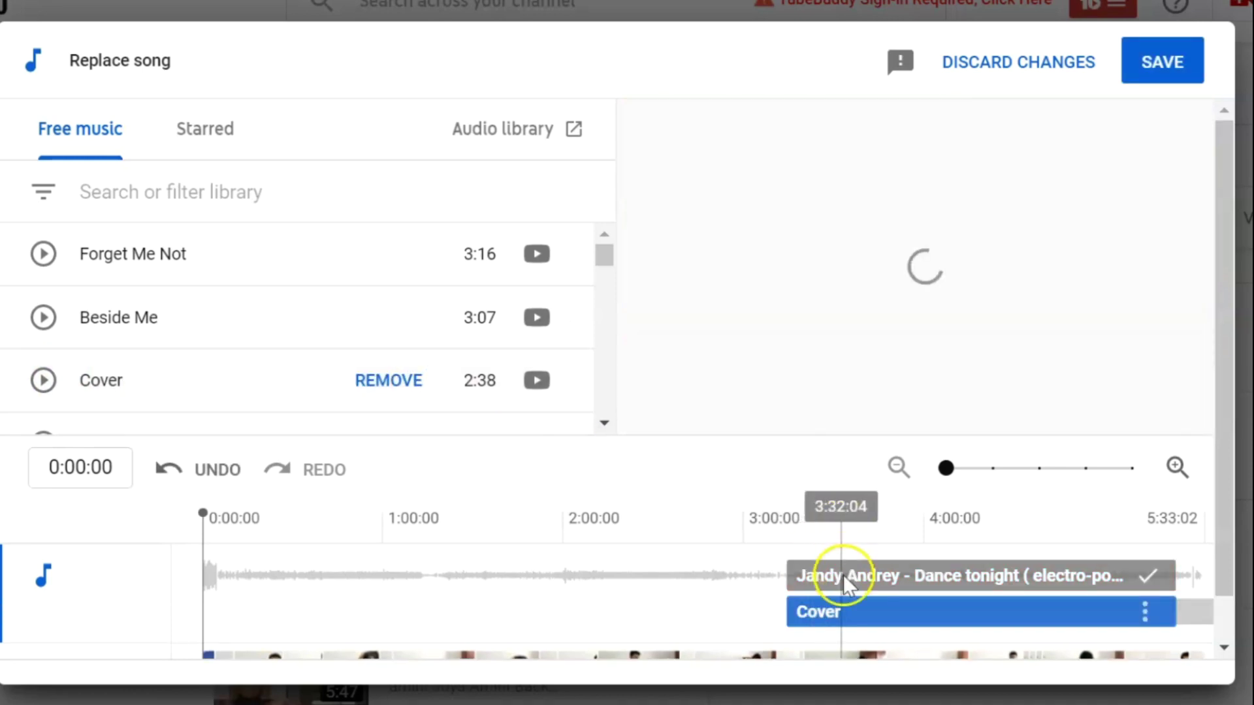
# Step: Align the "Cover" track with the start of the claimed segment, then save the song replacement and close the copyright summary
pyautogui.moveTo(857, 611)
pyautogui.mouseDown()
pyautogui.moveTo(871, 611)
pyautogui.moveTo(859, 610)
pyautogui.mouseUp()
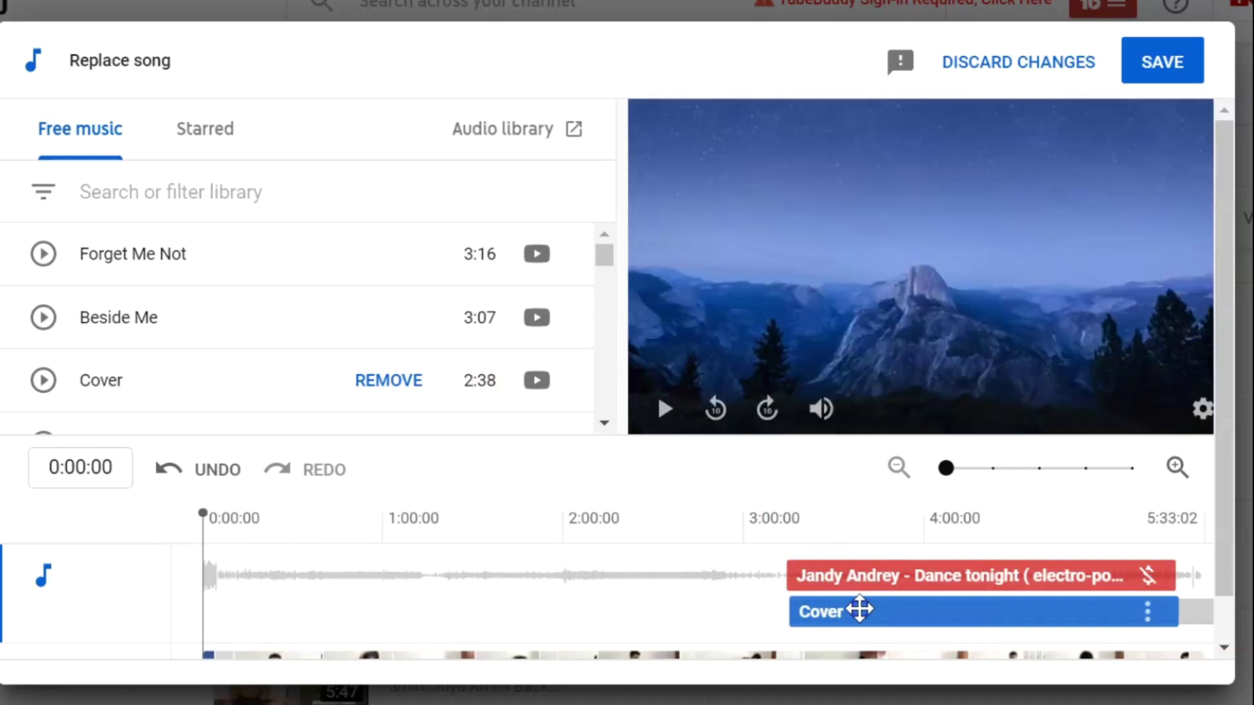
pyautogui.moveTo(783, 568); pyautogui.dragTo(676, 490)
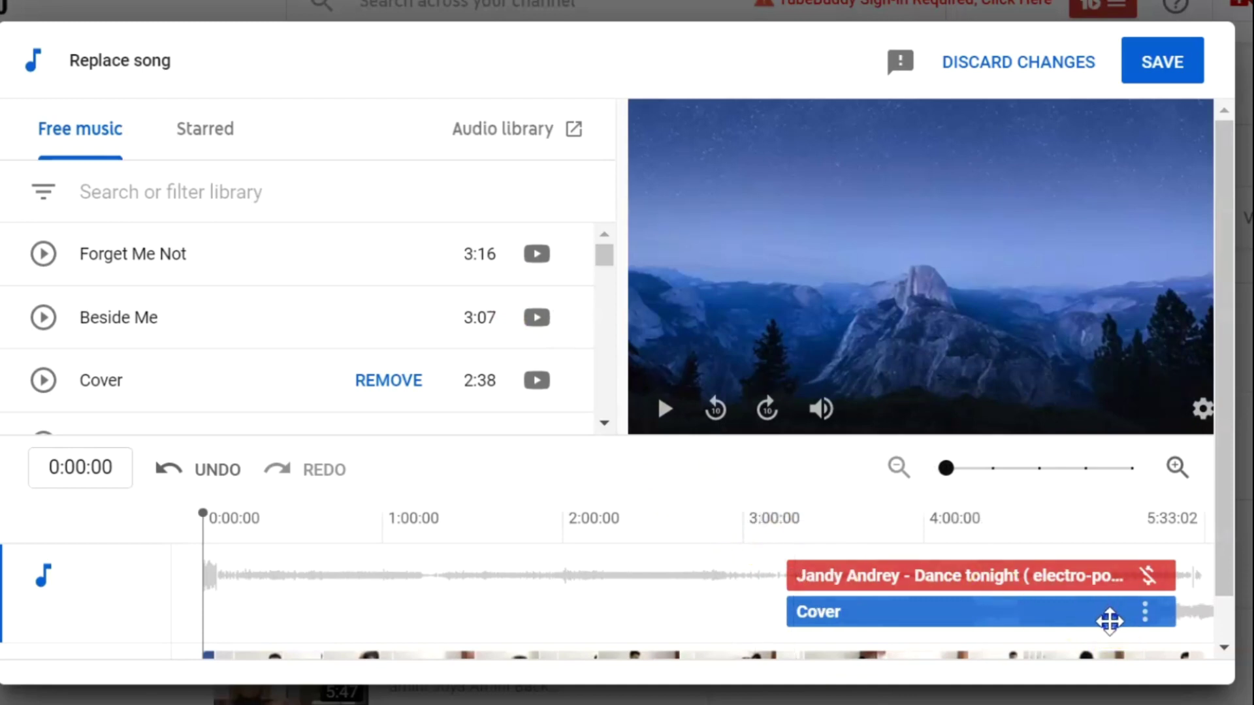
pyautogui.scroll(-1, 1109, 622)
pyautogui.click(1162, 63)
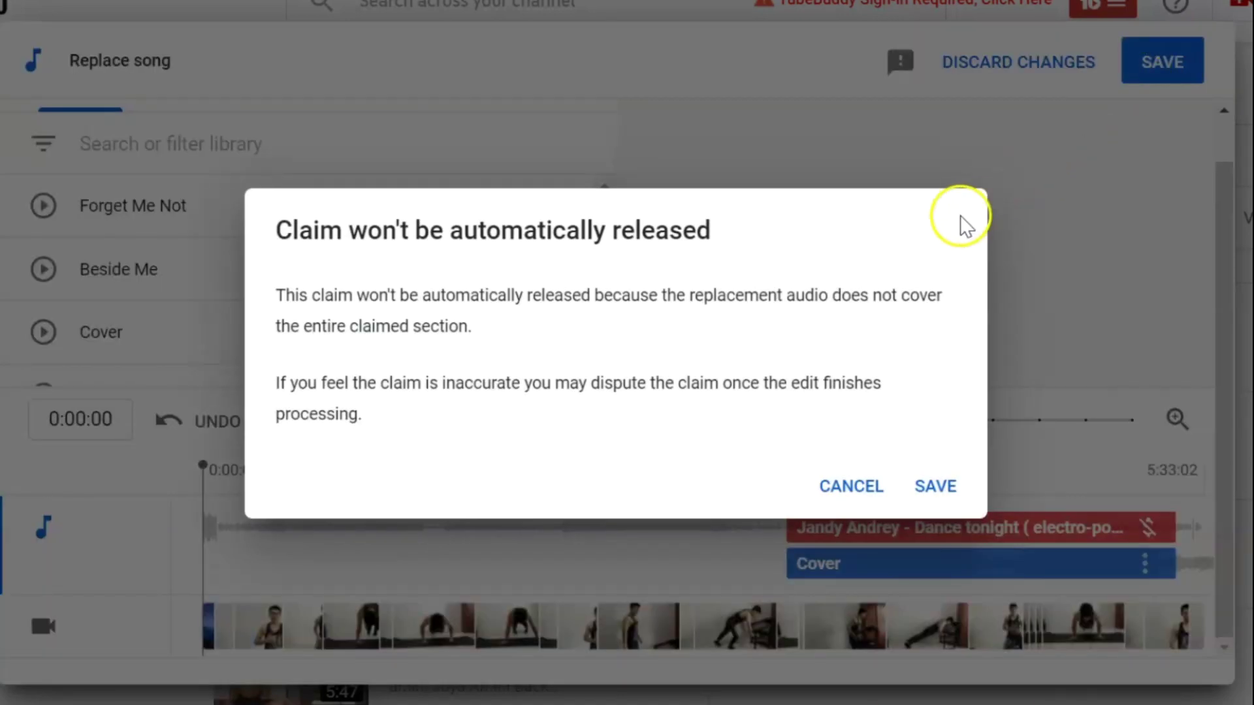
pyautogui.click(945, 486)
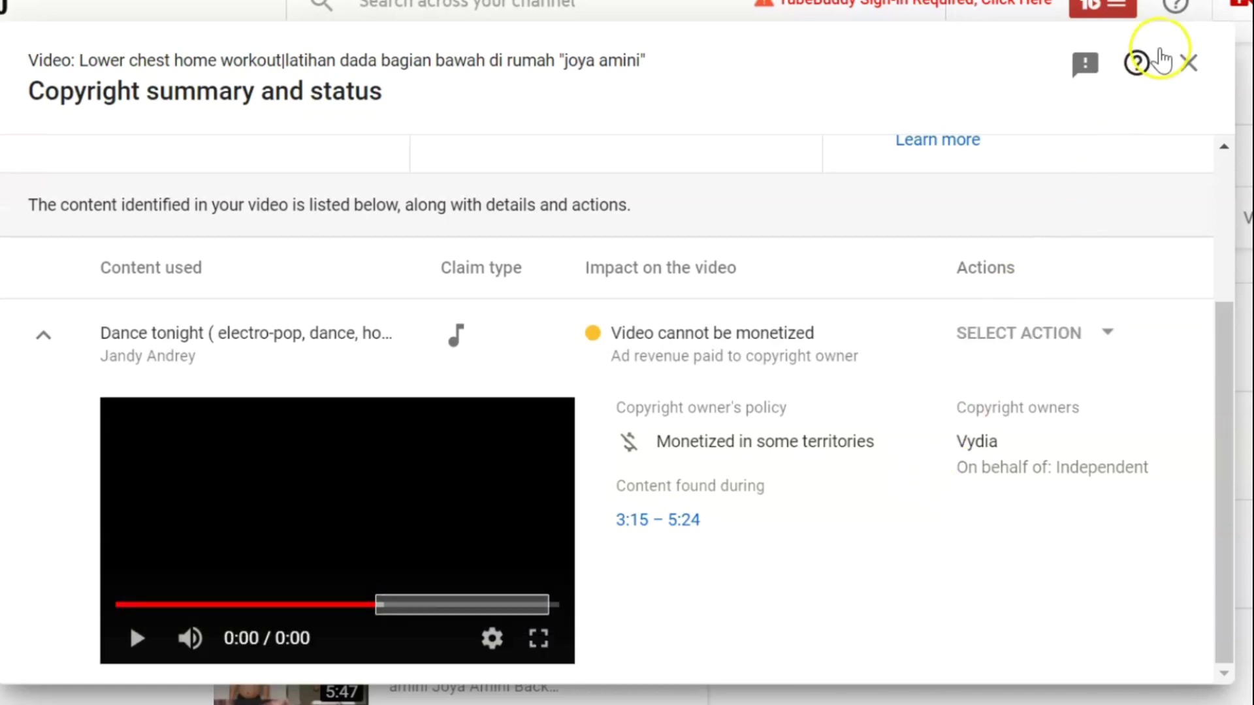
pyautogui.click(1188, 63)
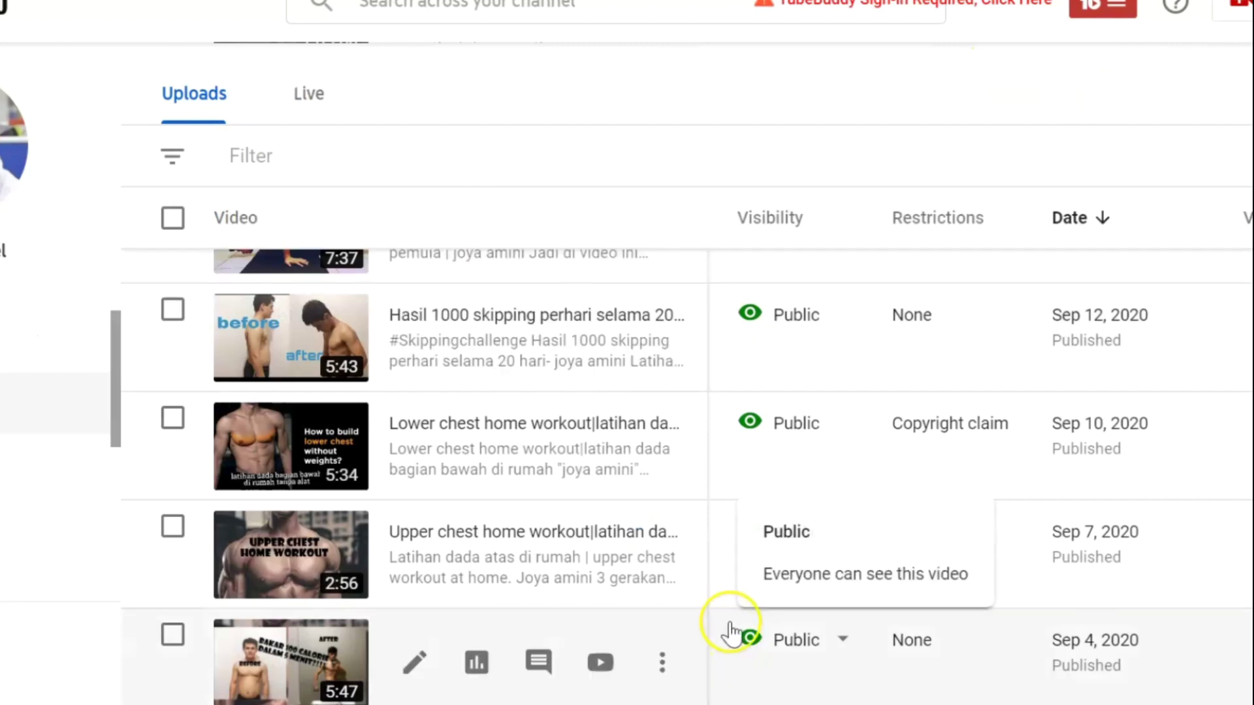
# Step: Open the copyright claim details of the Oct 17, 2020 "Workout motivation music" video and review its claimed songs
pyautogui.scroll(4, 727, 623)
pyautogui.scroll(4, 728, 621)
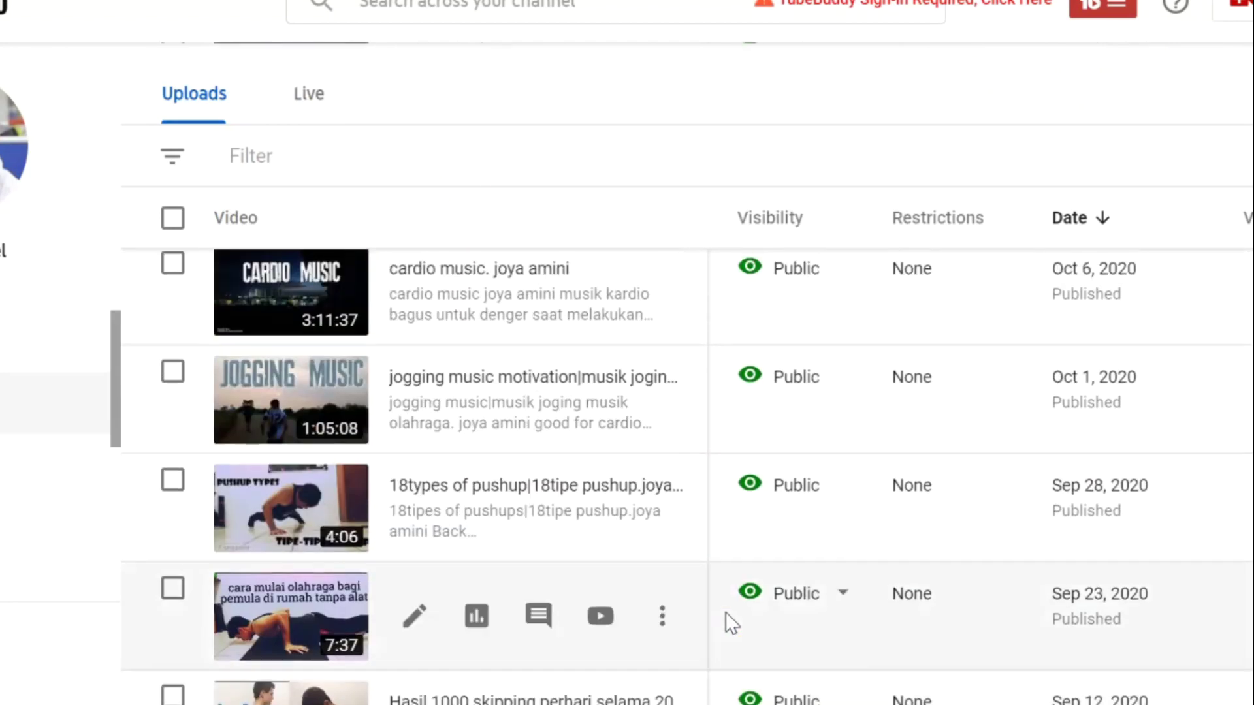
pyautogui.scroll(4, 732, 623)
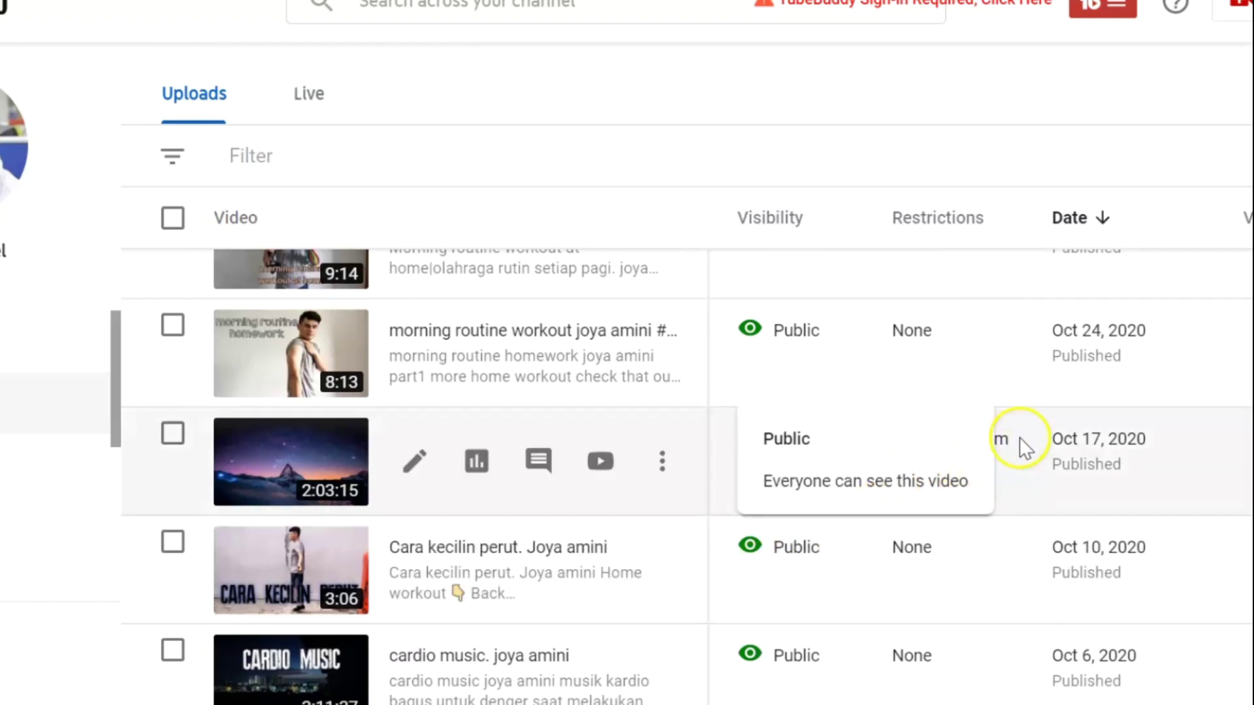
pyautogui.moveTo(983, 445)
pyautogui.click(966, 385)
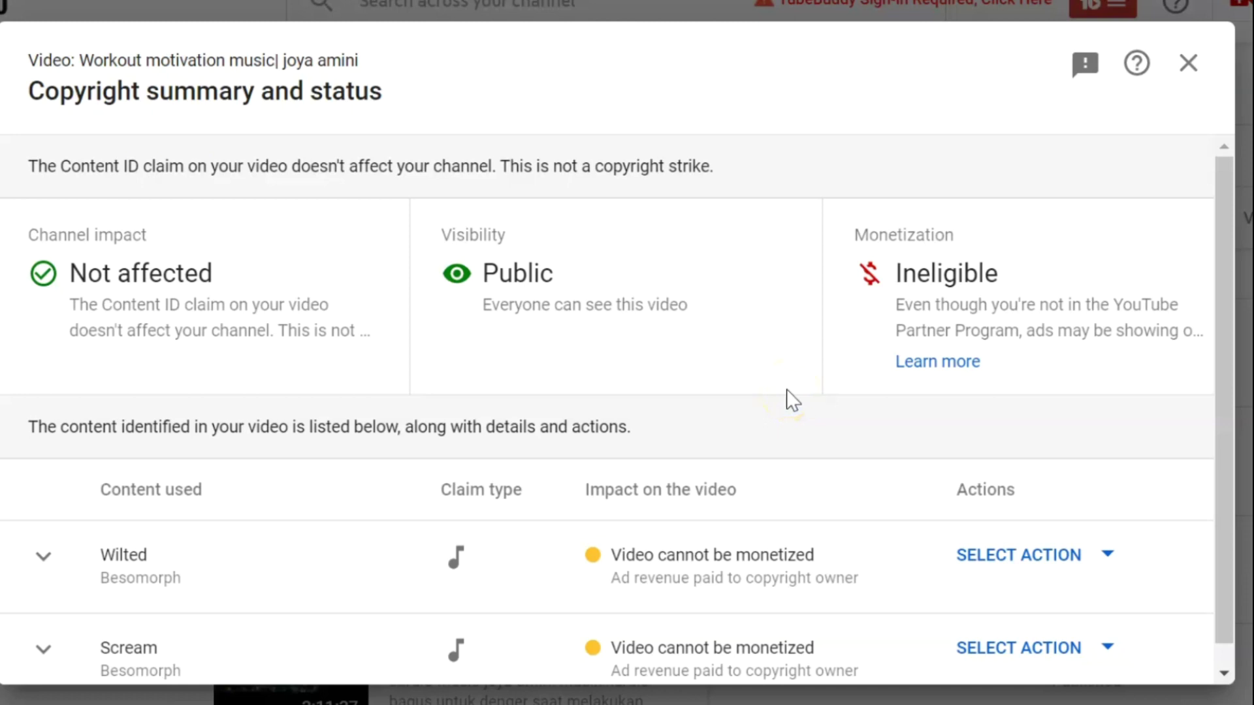
pyautogui.scroll(-1, 788, 391)
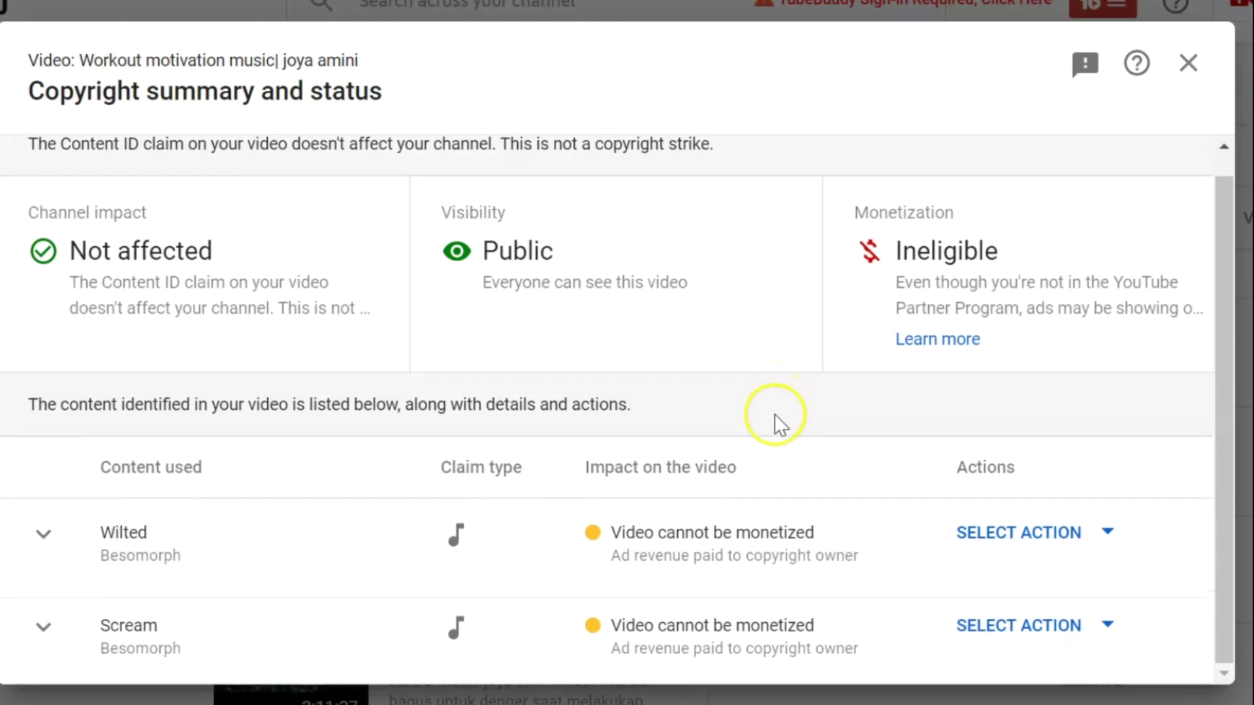
pyautogui.moveTo(727, 557)
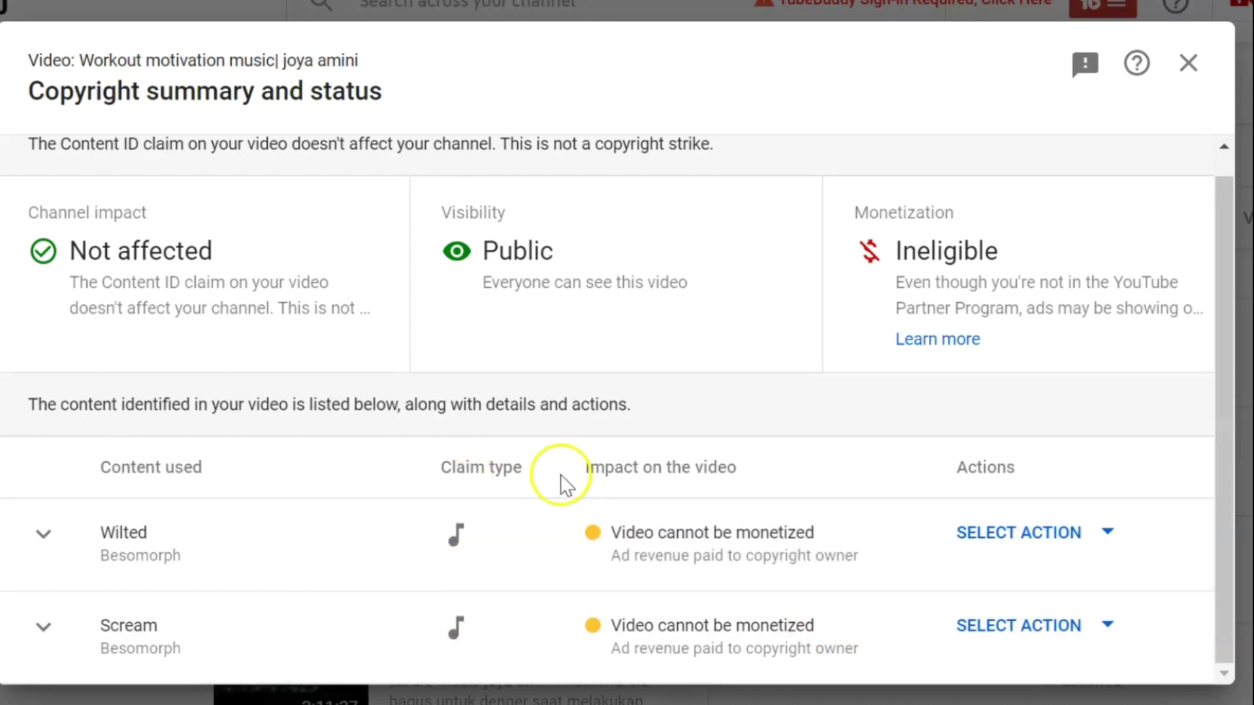
# Step: Choose to replace the claimed song "Scream" in the workout motivation music video and inspect its claimed segments on the timeline
pyautogui.click(1108, 627)
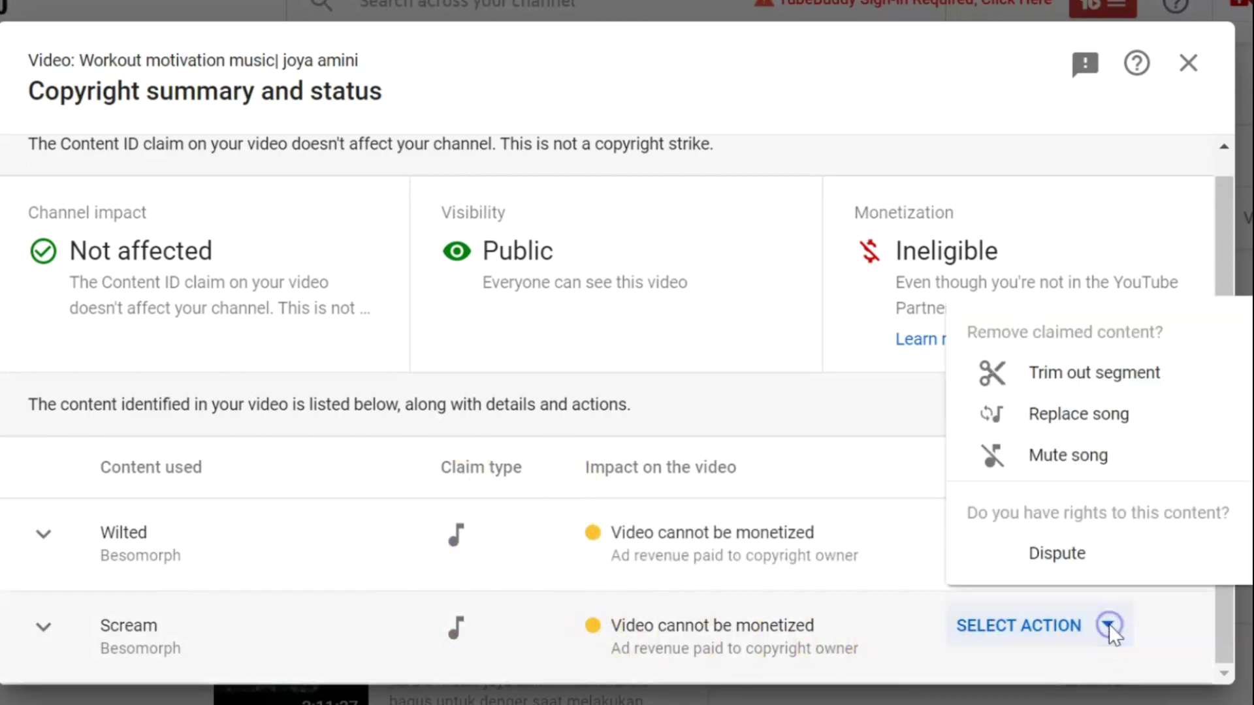
pyautogui.click(1088, 415)
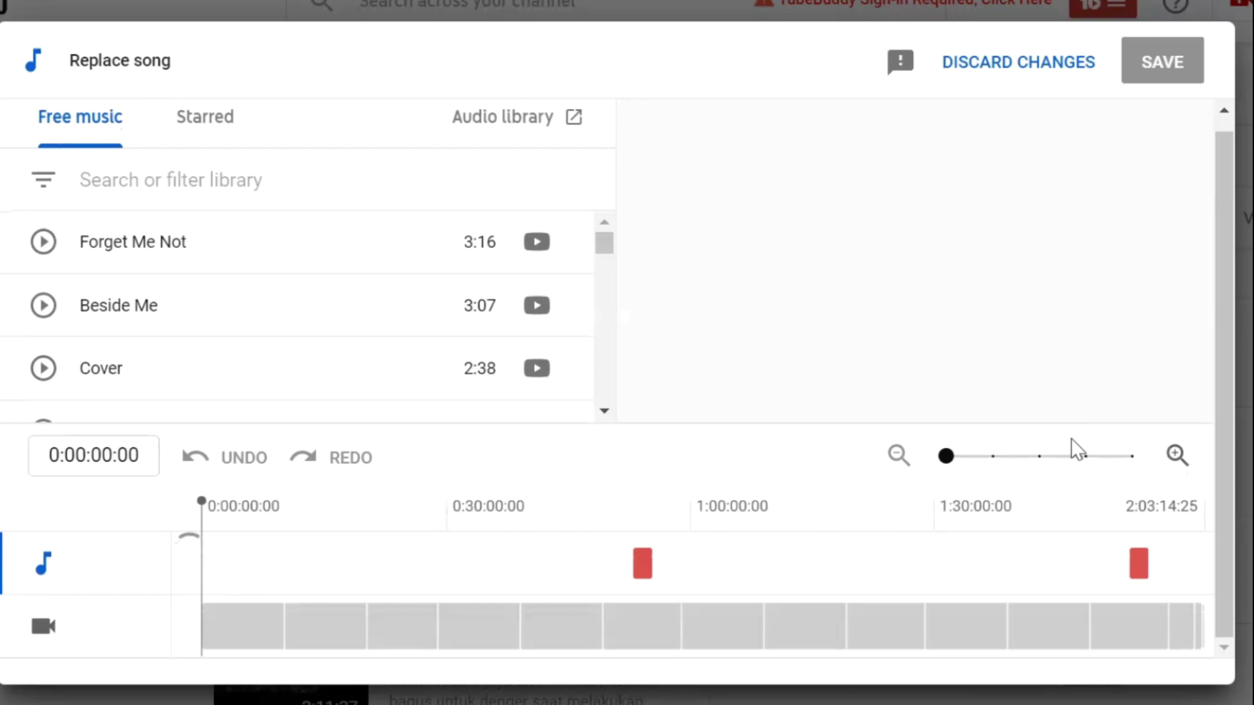
pyautogui.click(1140, 562)
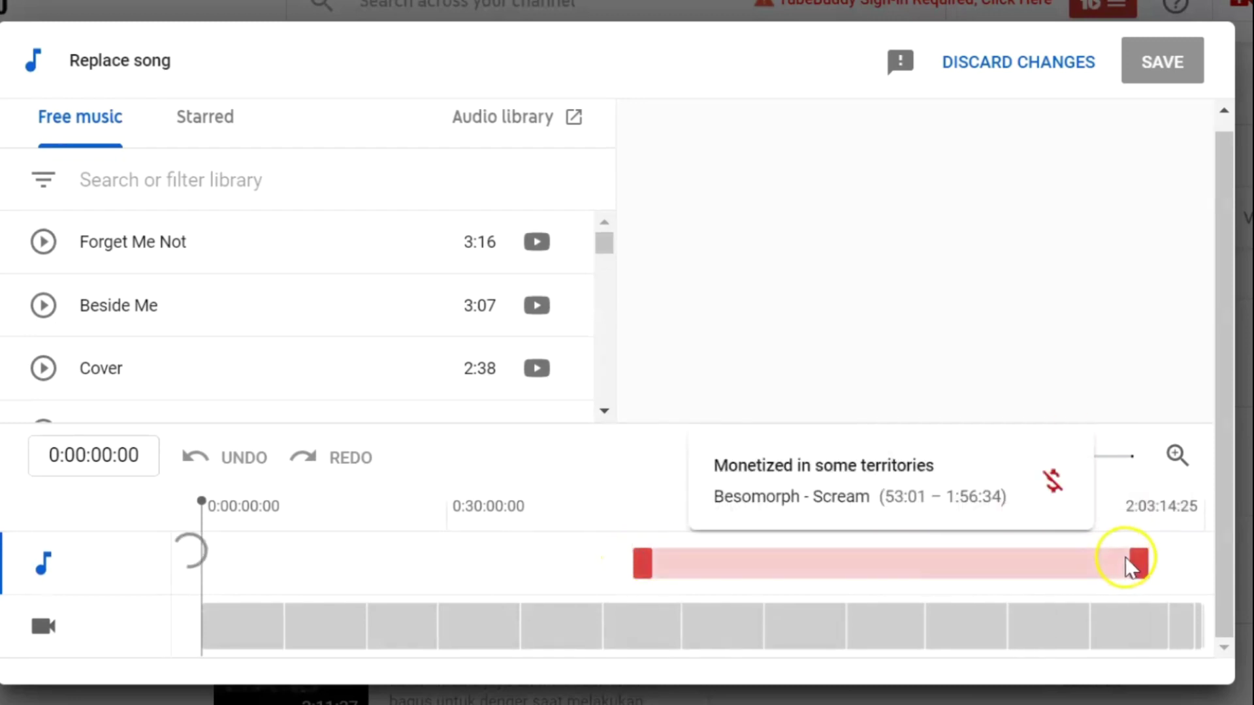
# Step: Browse the free music list, preview the track "Hop Hip" and add it as a replacement for the claimed song
pyautogui.moveTo(559, 392)
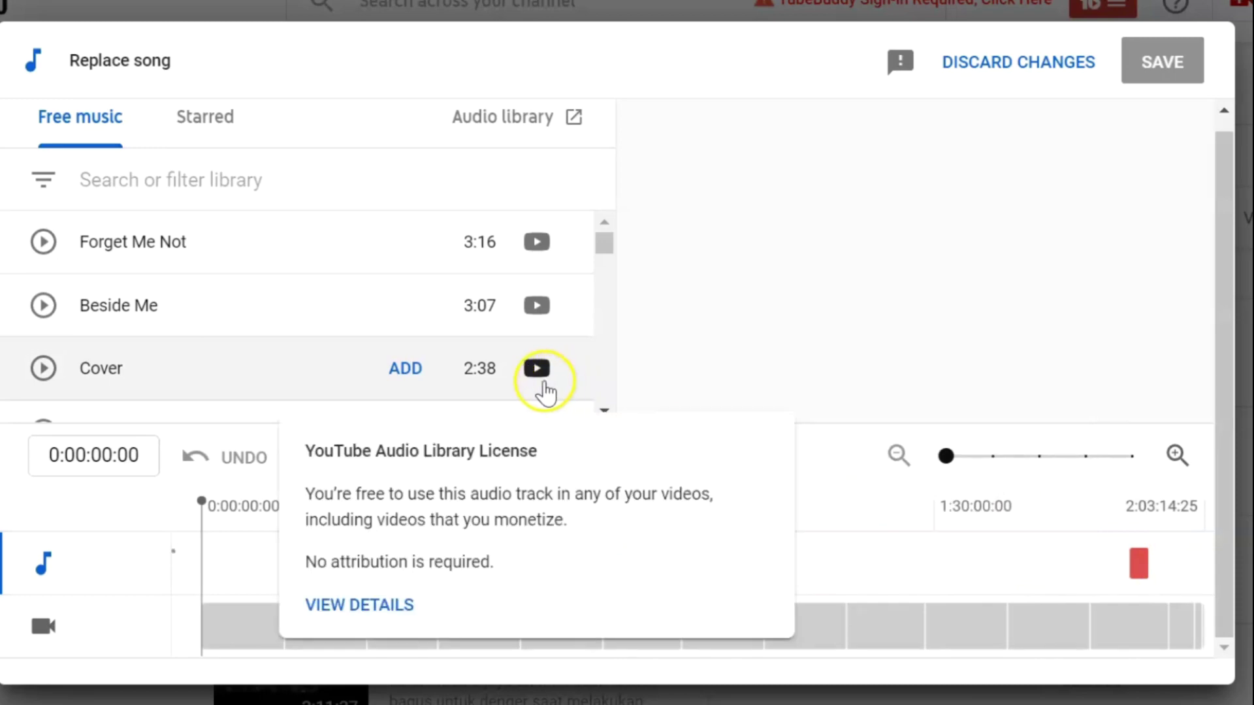
pyautogui.scroll(1, 537, 386)
pyautogui.scroll(-5, 537, 382)
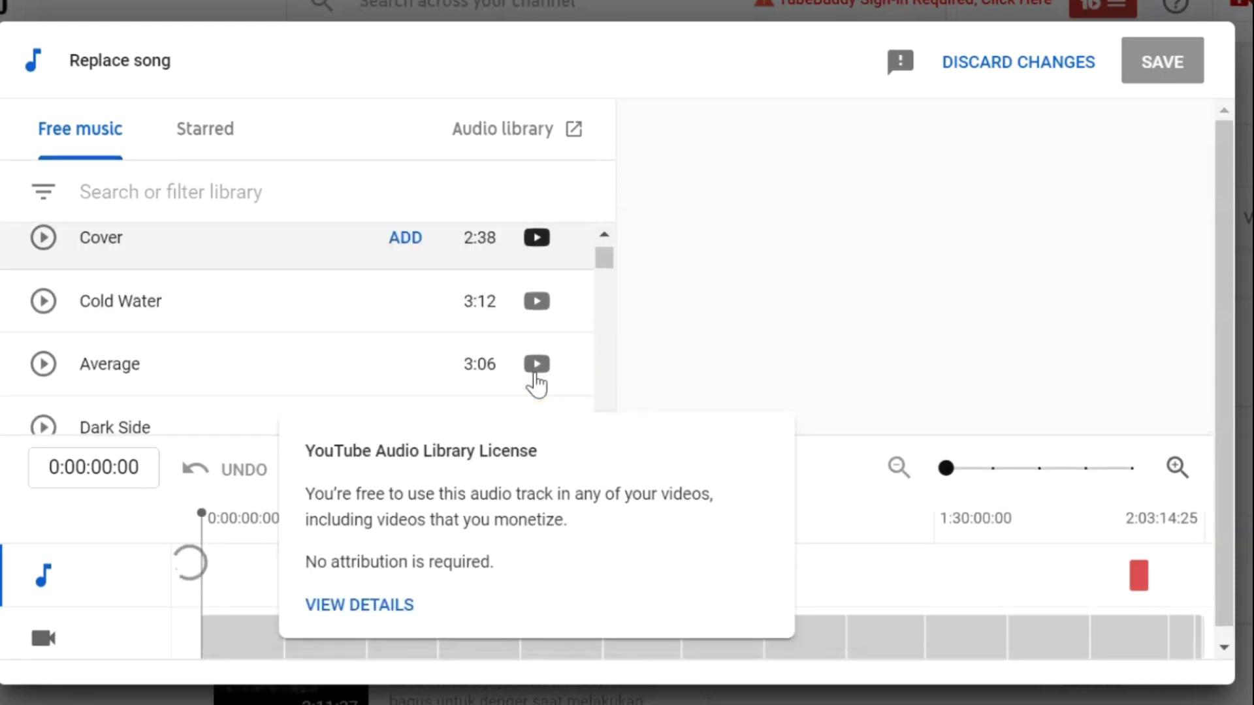
pyautogui.scroll(-3, 537, 384)
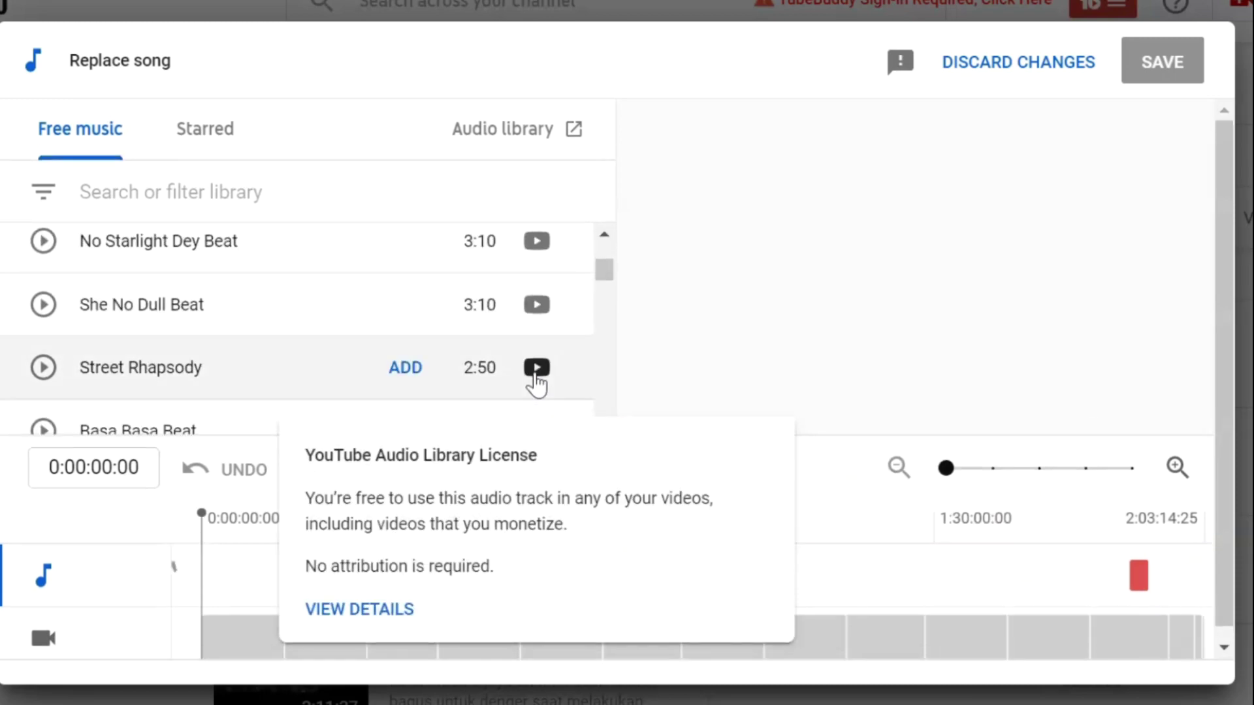
pyautogui.scroll(-8, 537, 385)
pyautogui.scroll(-4, 537, 386)
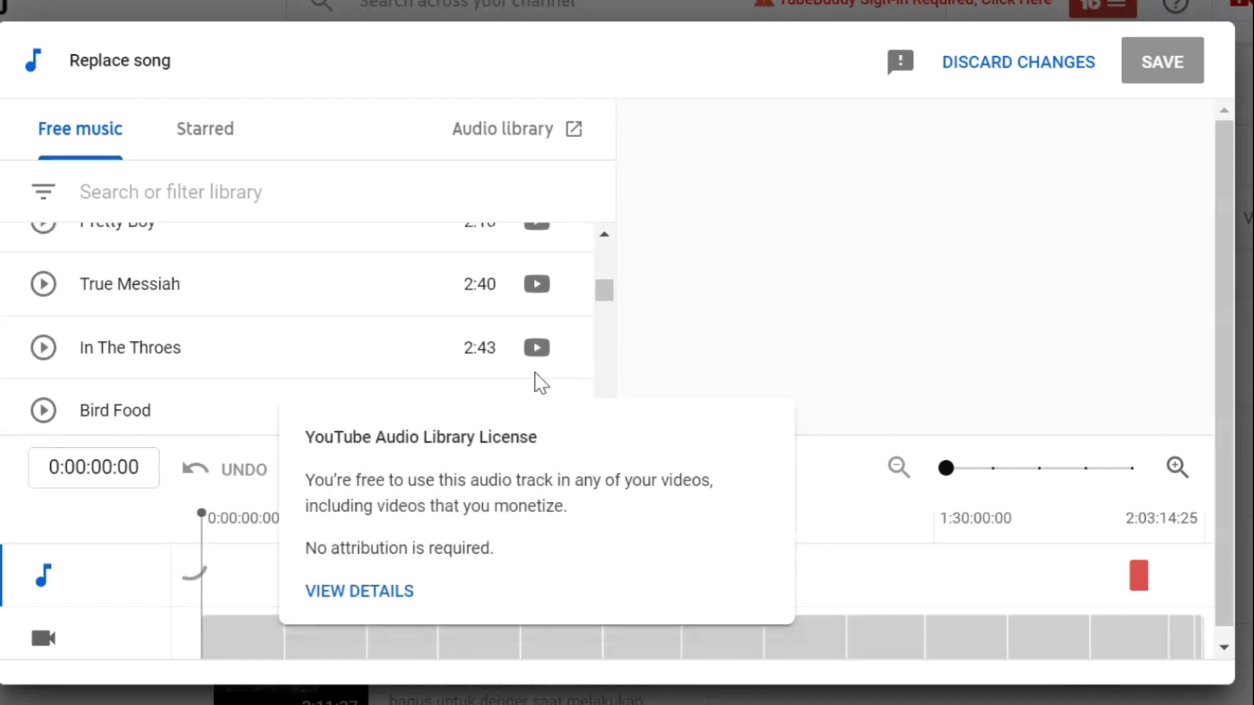
pyautogui.scroll(-2, 537, 386)
pyautogui.scroll(-4, 534, 373)
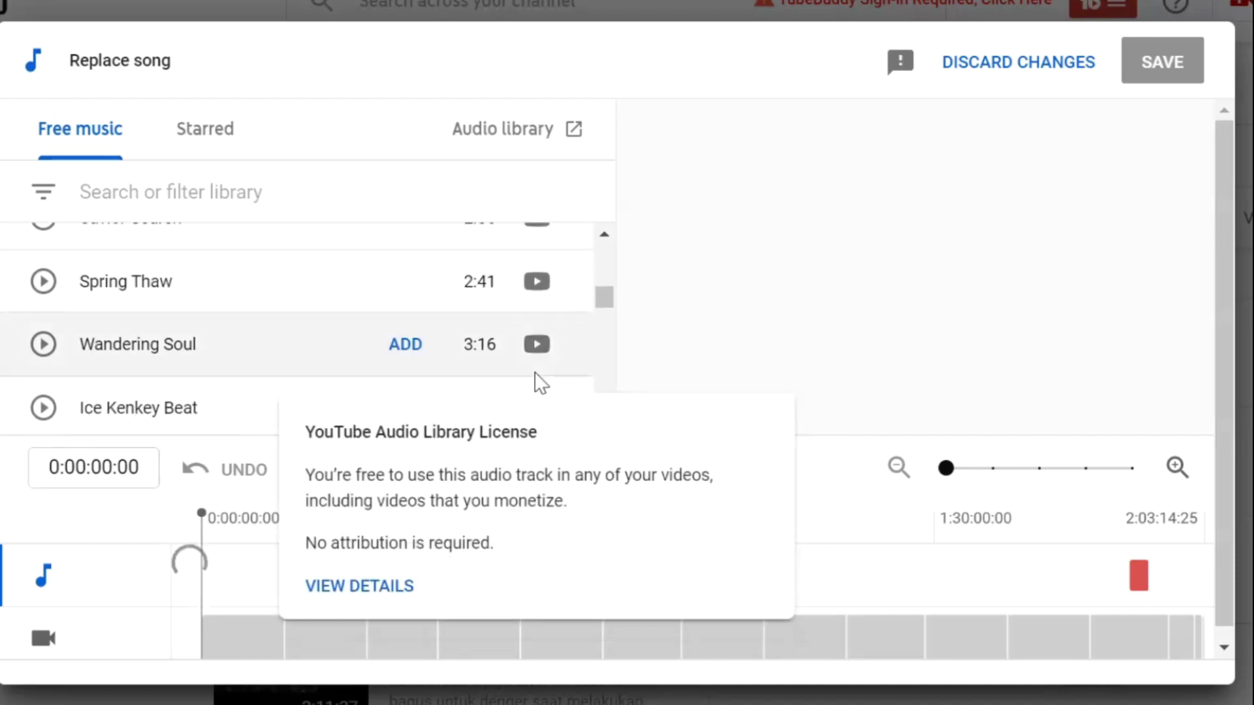
pyautogui.scroll(-2, 535, 373)
pyautogui.scroll(-3, 534, 372)
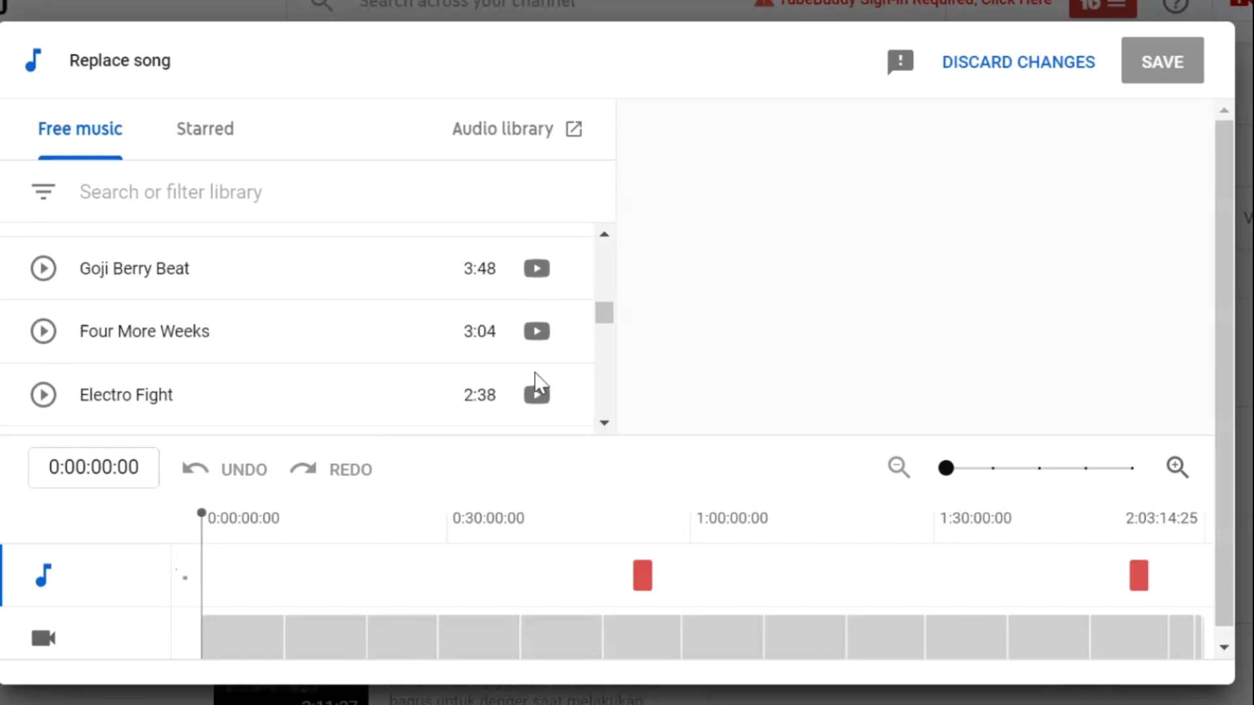
pyautogui.scroll(-3, 535, 382)
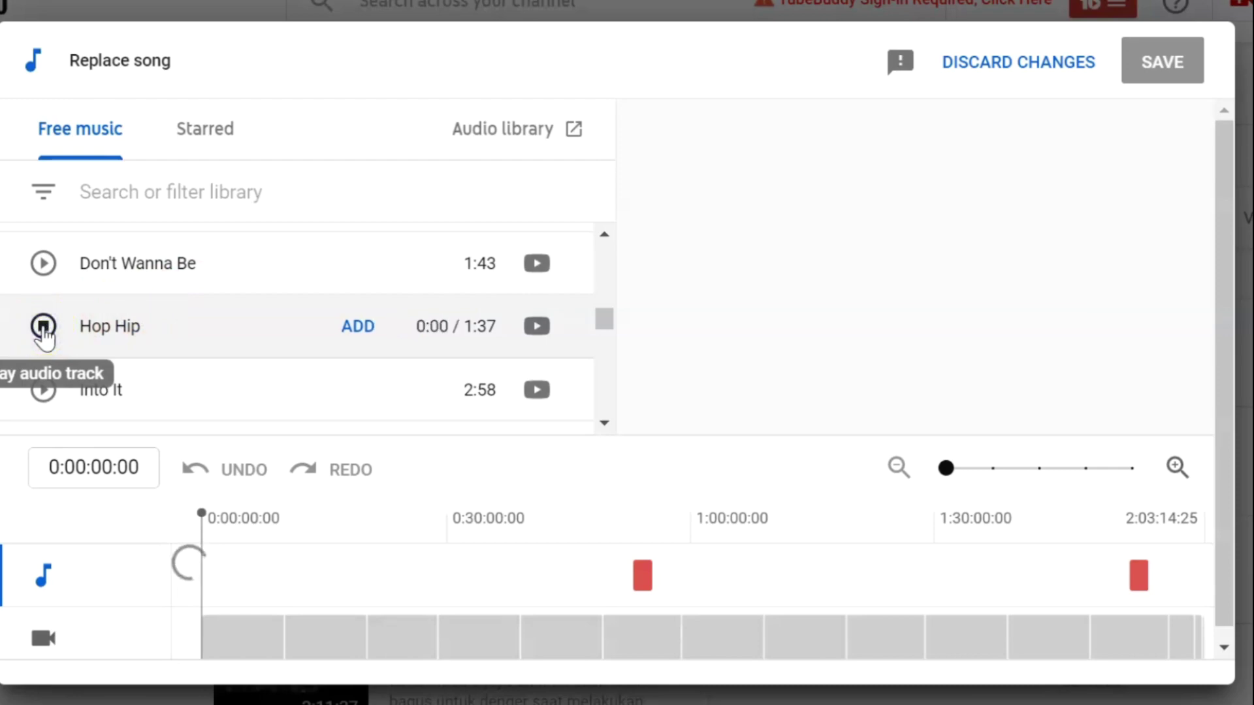
pyautogui.click(358, 326)
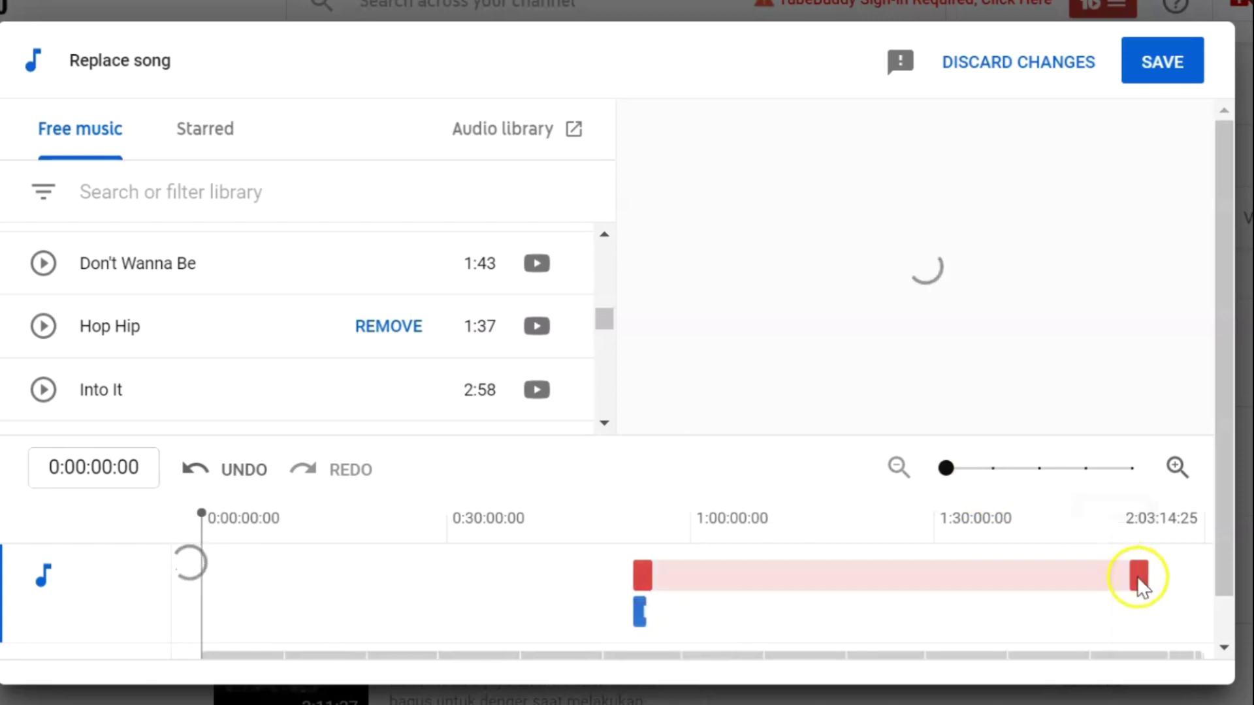
# Step: Add the free track "Don't Wanna Be" and move it under the second claimed segment near the end of the timeline
pyautogui.scroll(2, 204, 355)
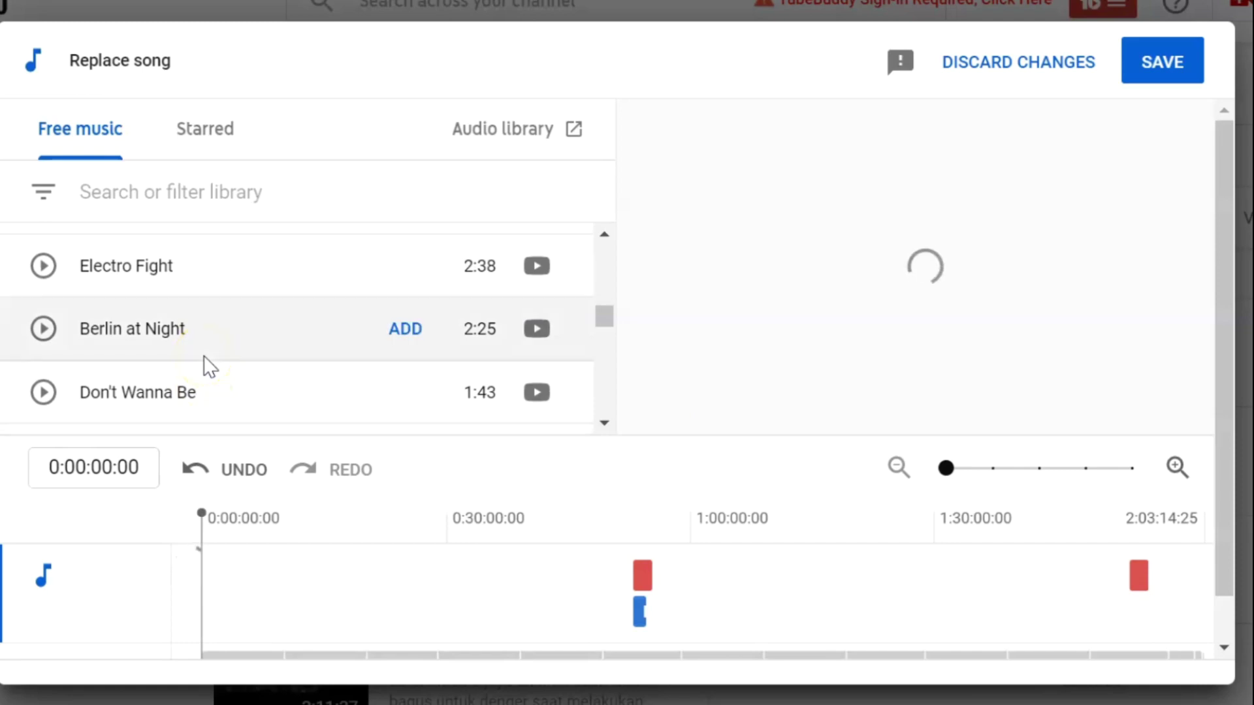
pyautogui.click(380, 395)
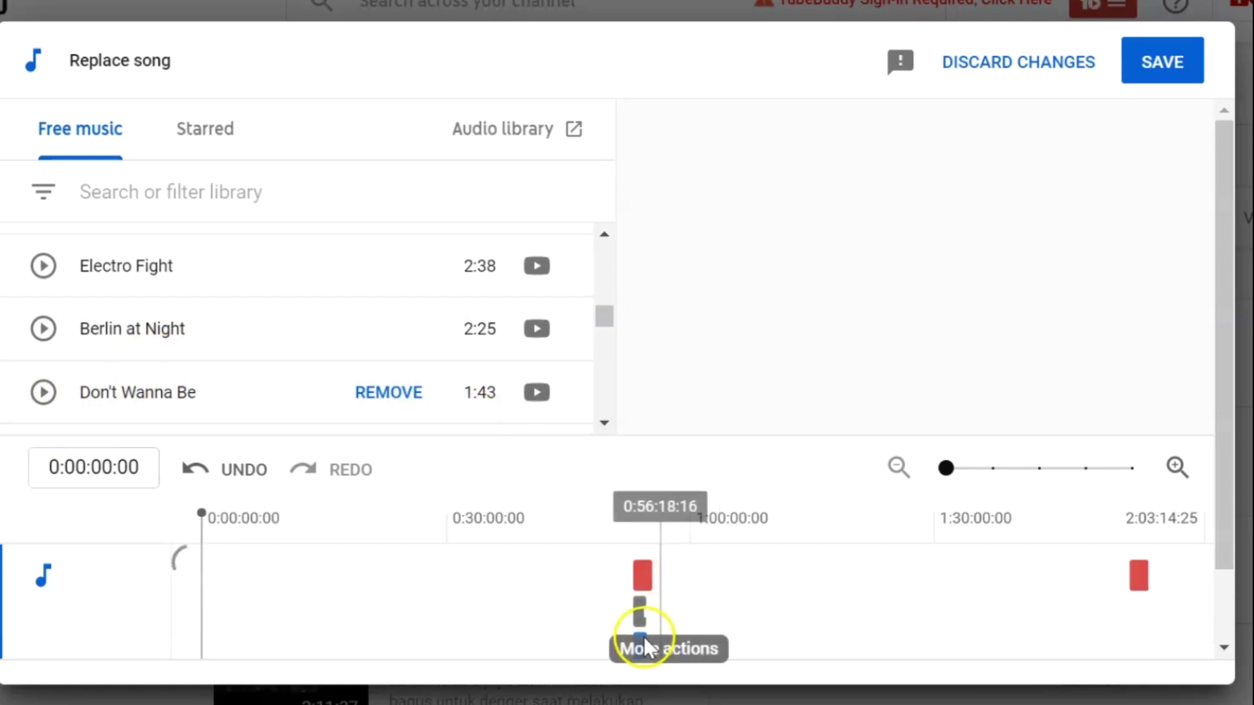
pyautogui.moveTo(1224, 498); pyautogui.dragTo(1232, 546)
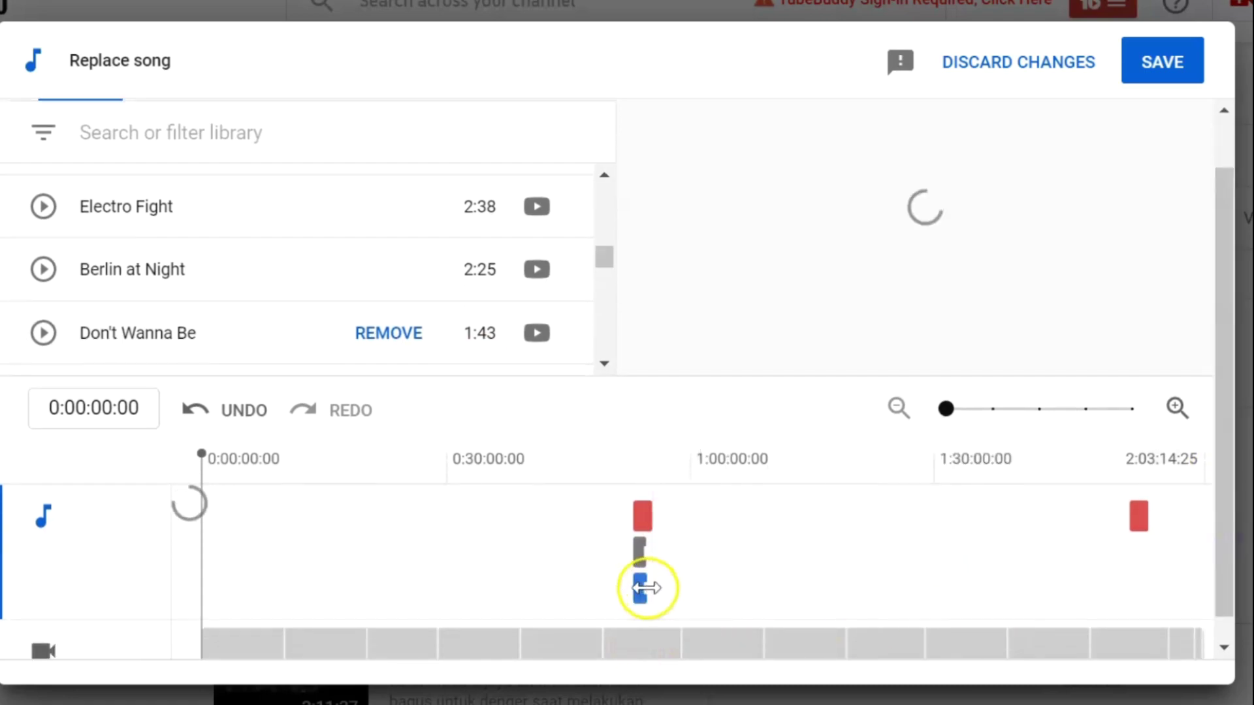
pyautogui.moveTo(639, 588); pyautogui.dragTo(1137, 577)
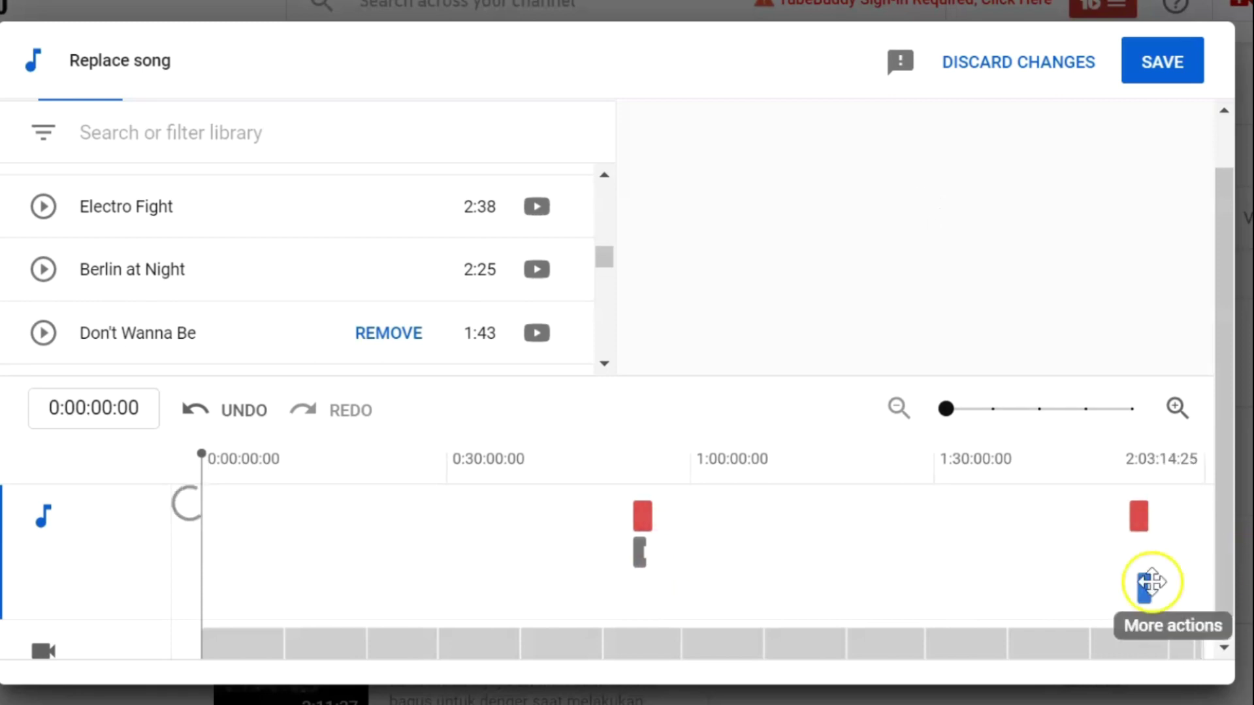
pyautogui.click(1140, 593)
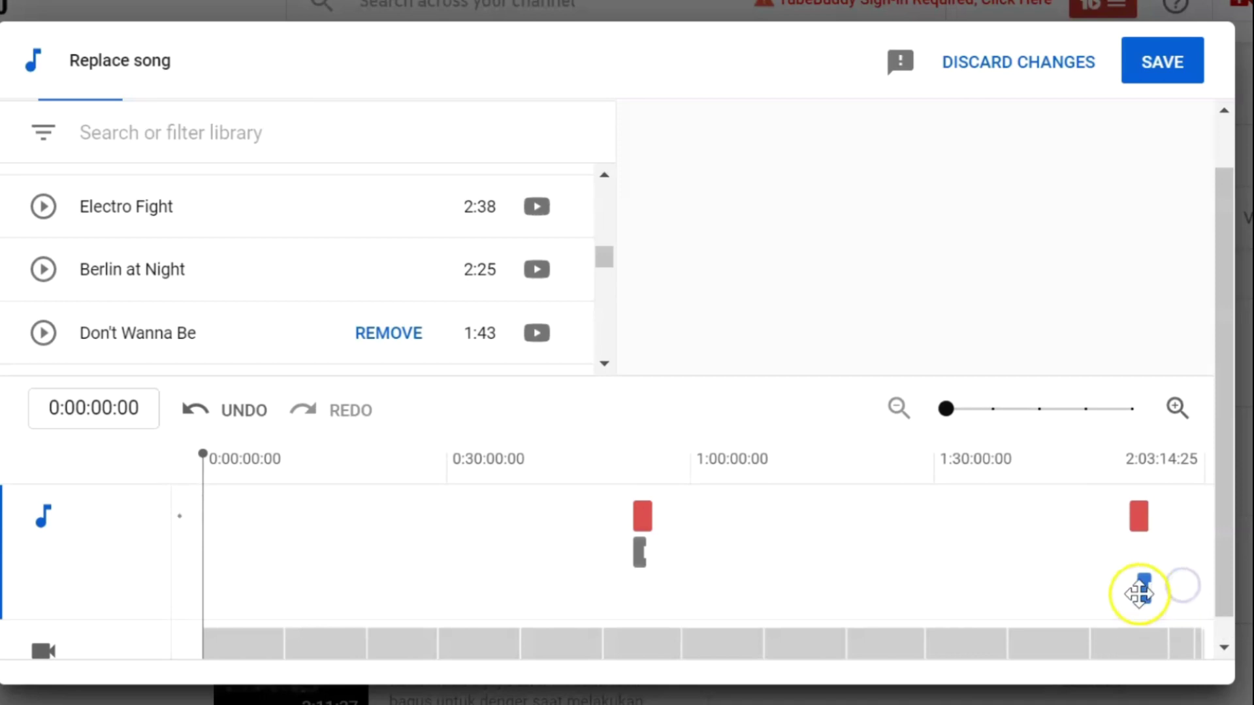
# Step: Save the song replacement despite the incomplete coverage of the claimed section, and close the copyright summary
pyautogui.click(1155, 87)
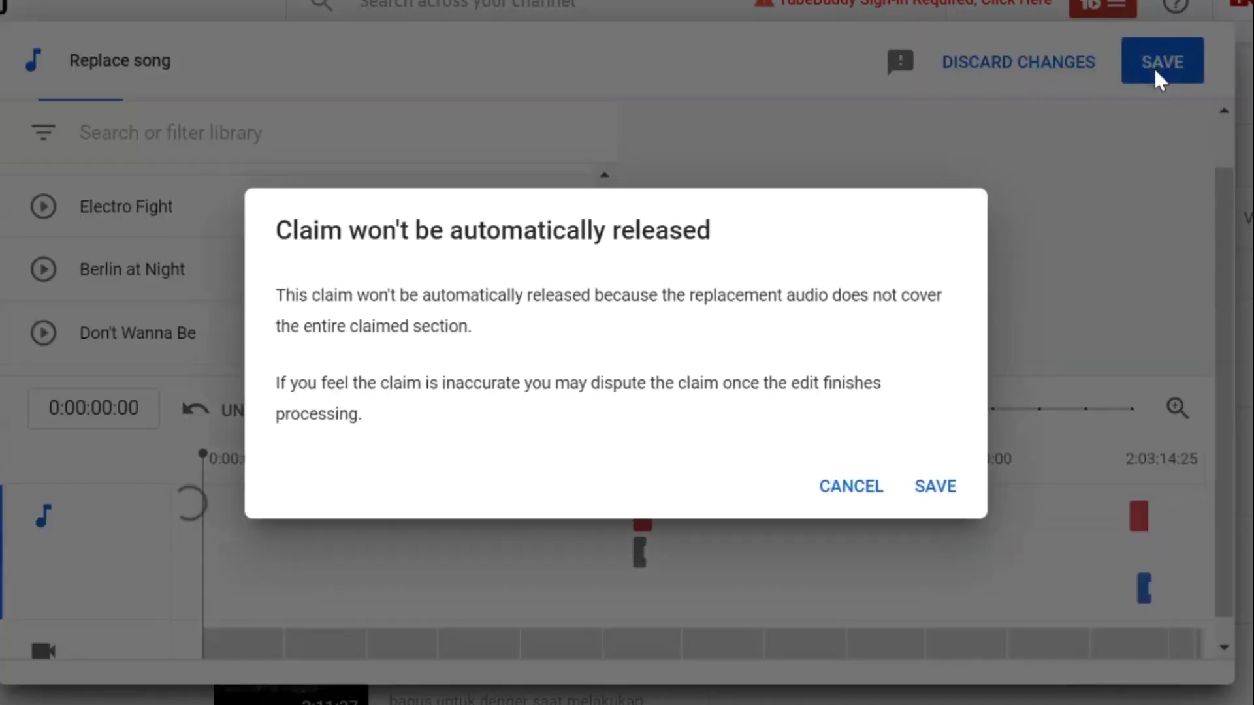
pyautogui.click(935, 489)
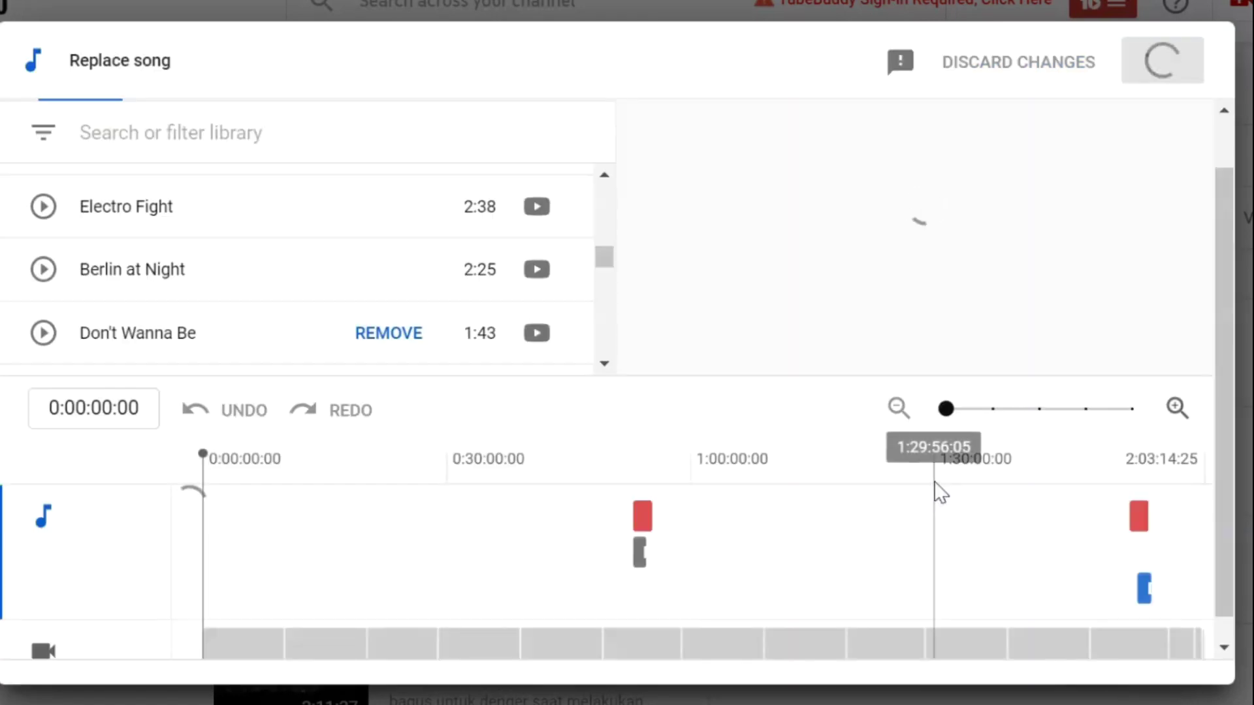
pyautogui.click(846, 513)
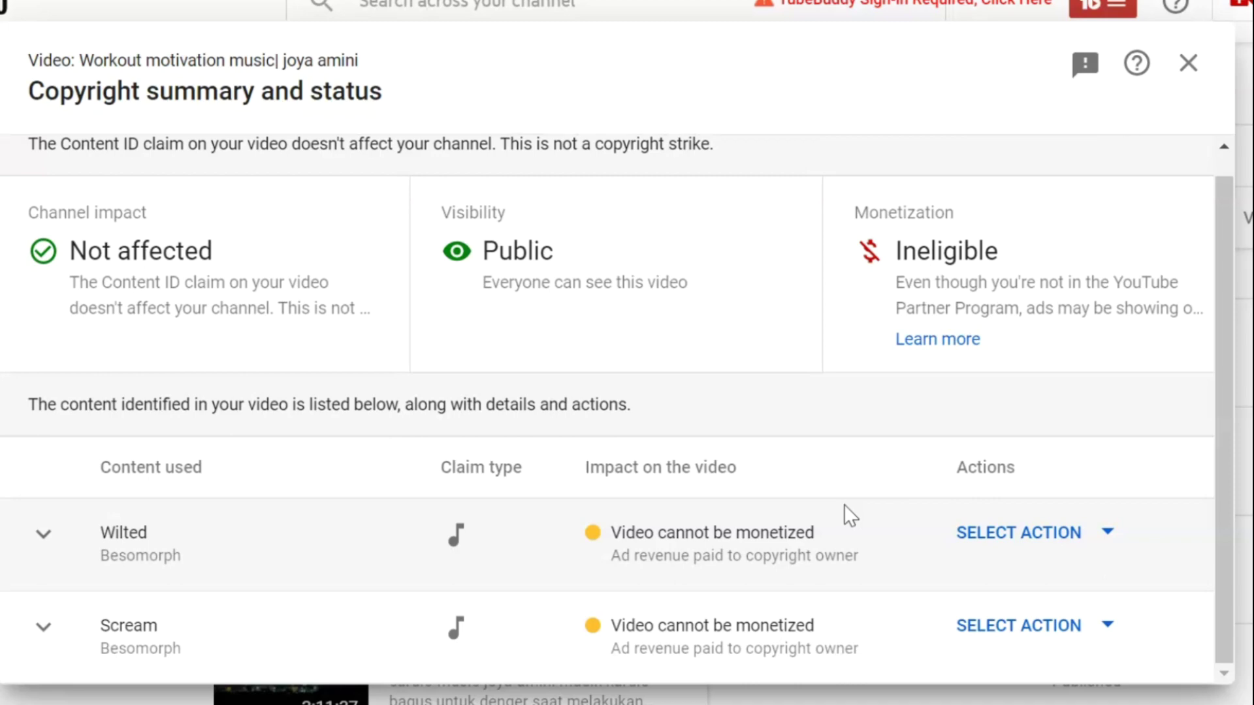
pyautogui.click(1188, 62)
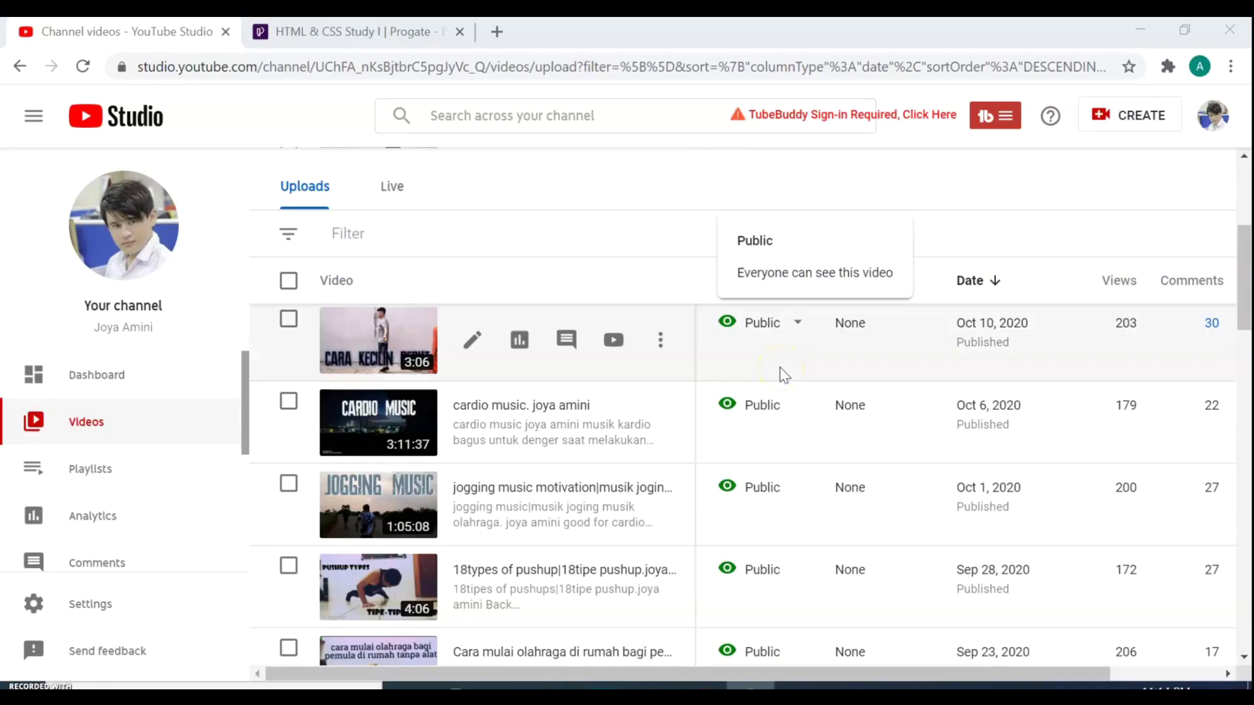
# Step: Check the restrictions of the remaining uploaded videos down to the end of the list for further copyright claims
pyautogui.scroll(-5, 781, 367)
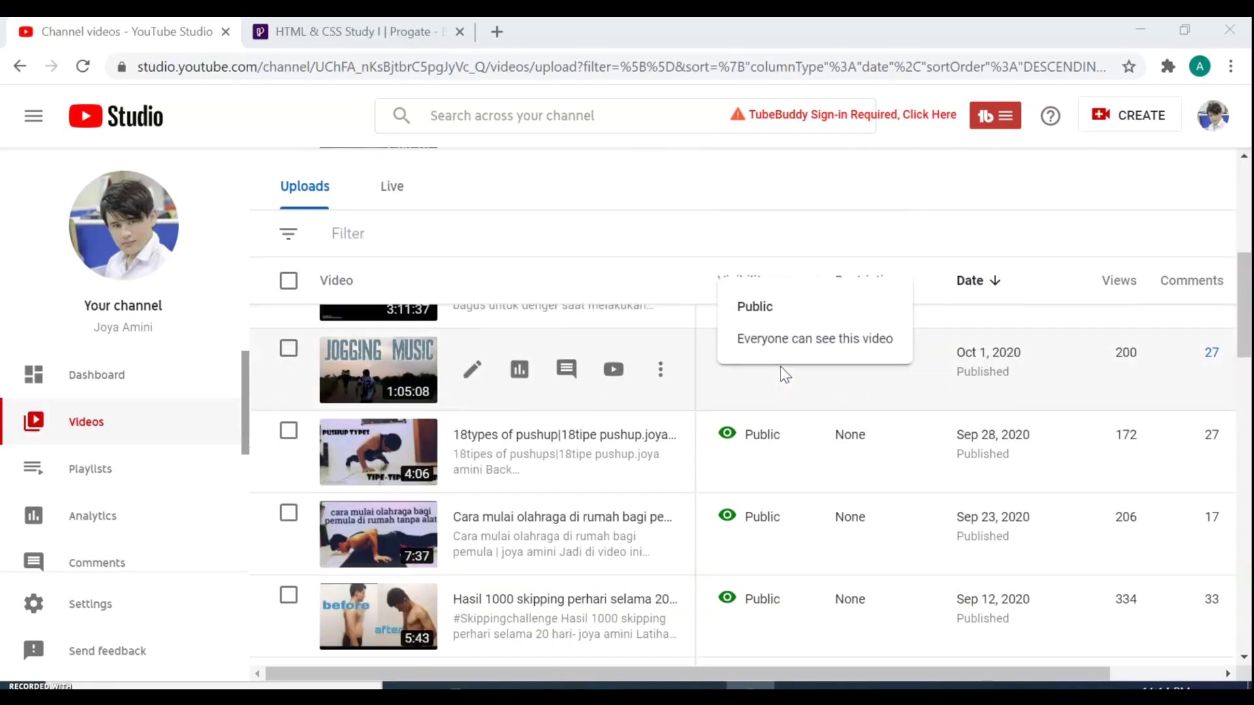
pyautogui.scroll(-6, 781, 366)
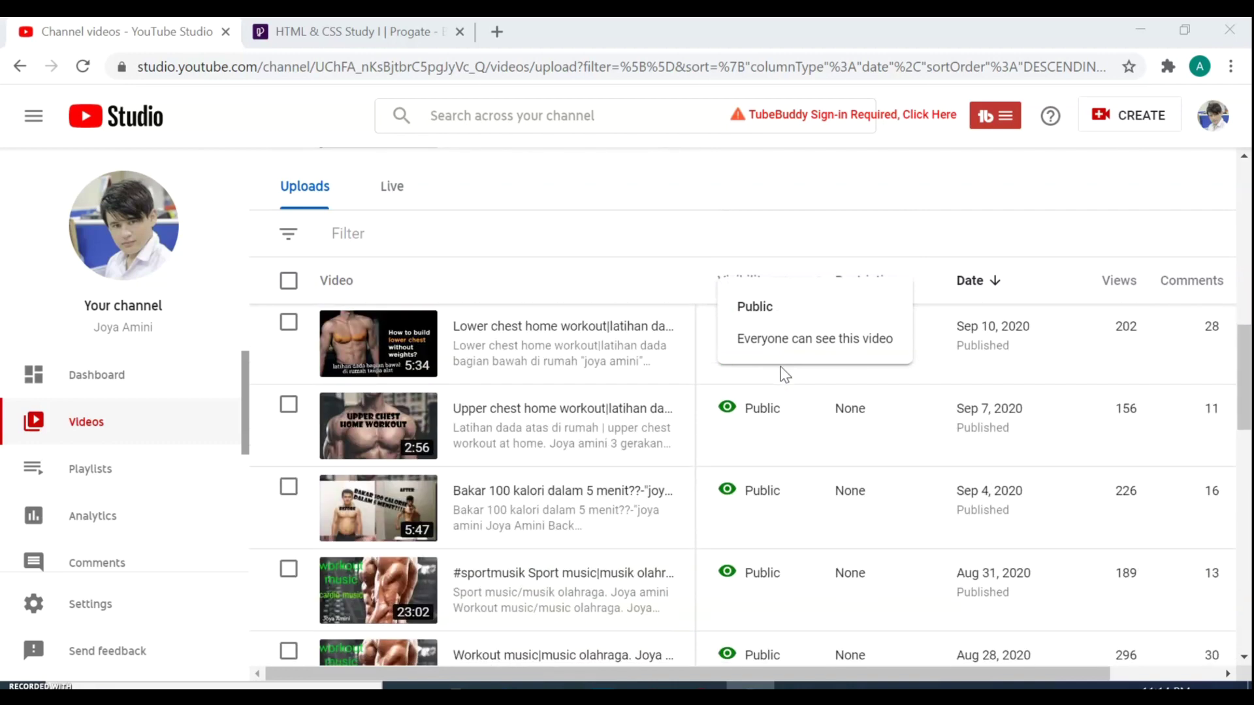
pyautogui.scroll(-2, 781, 366)
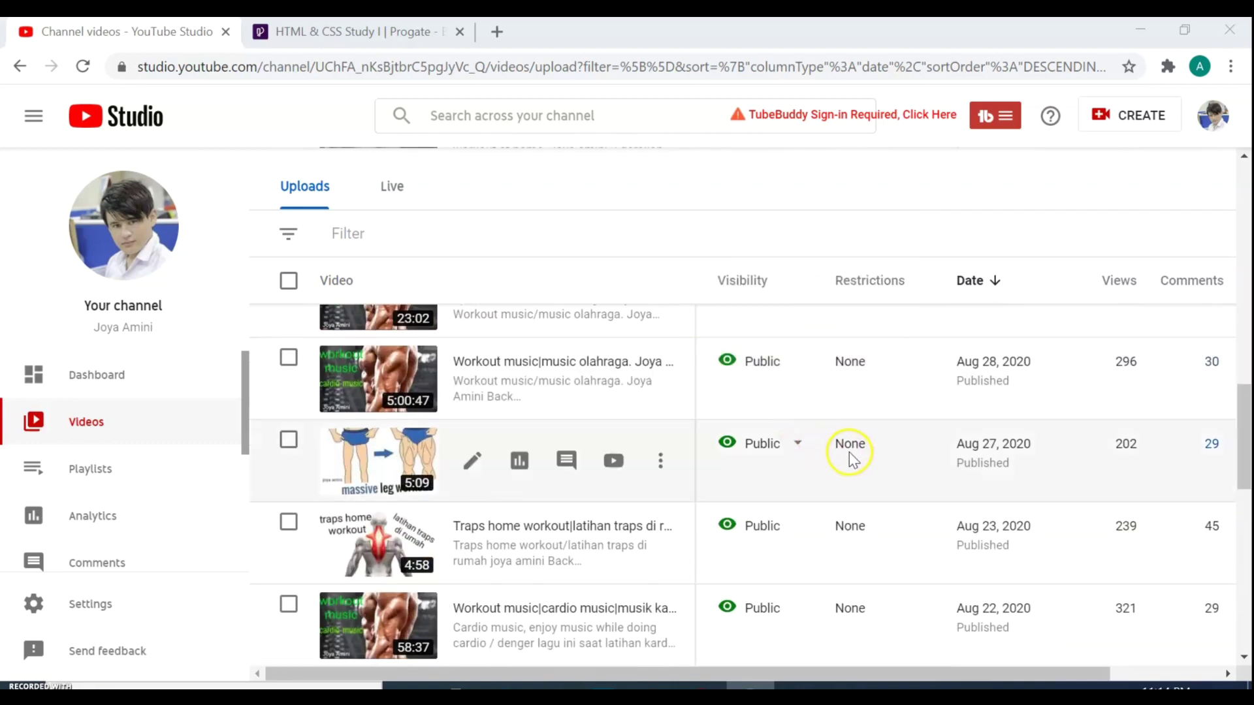
pyautogui.scroll(-2, 812, 457)
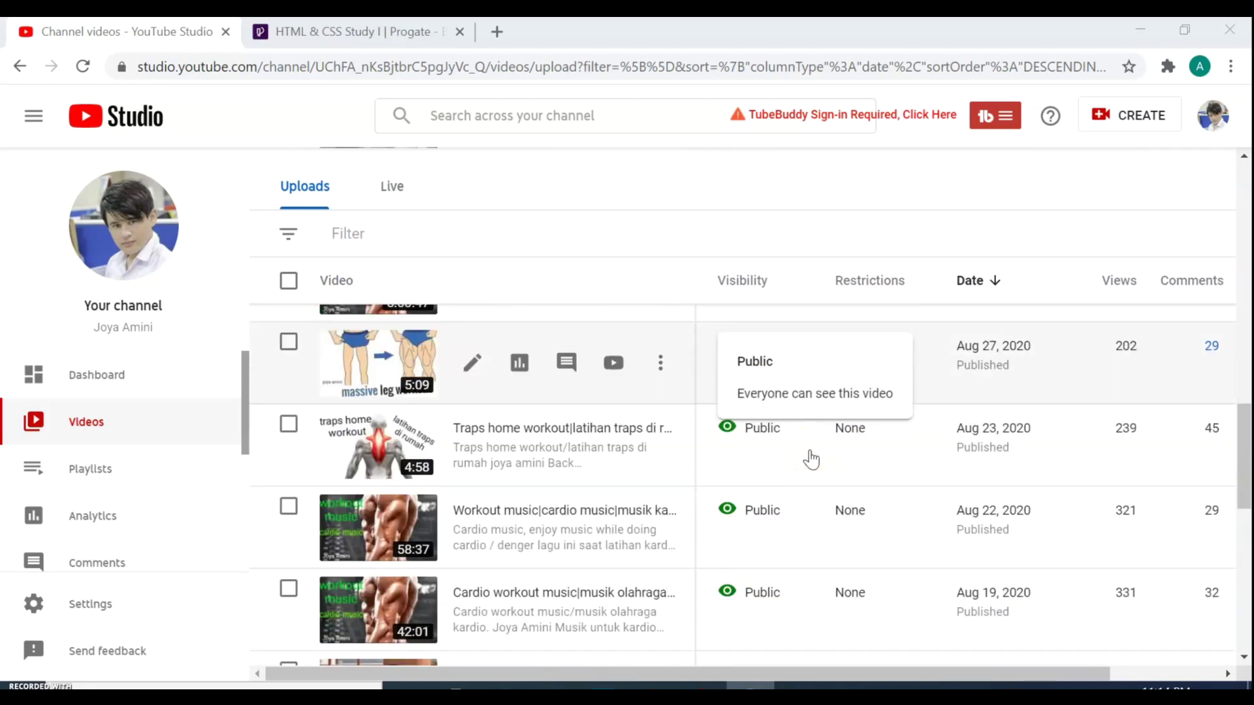
pyautogui.scroll(-6, 812, 459)
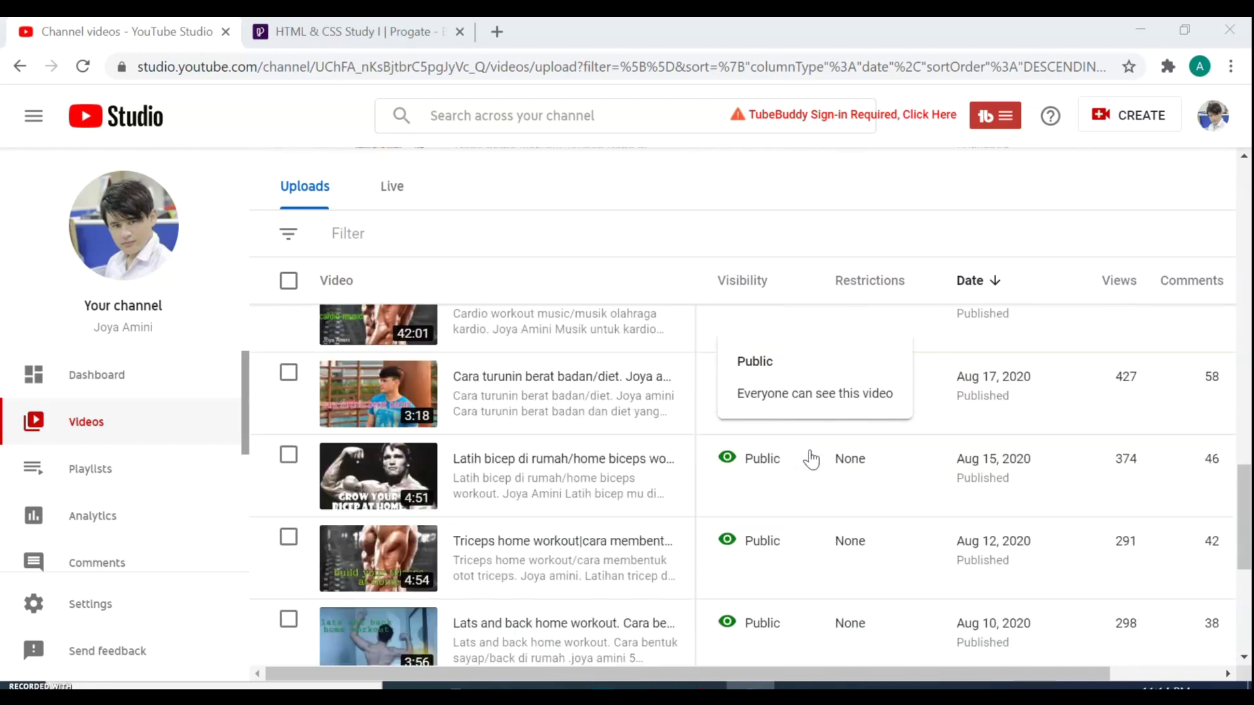
pyautogui.scroll(-5, 812, 459)
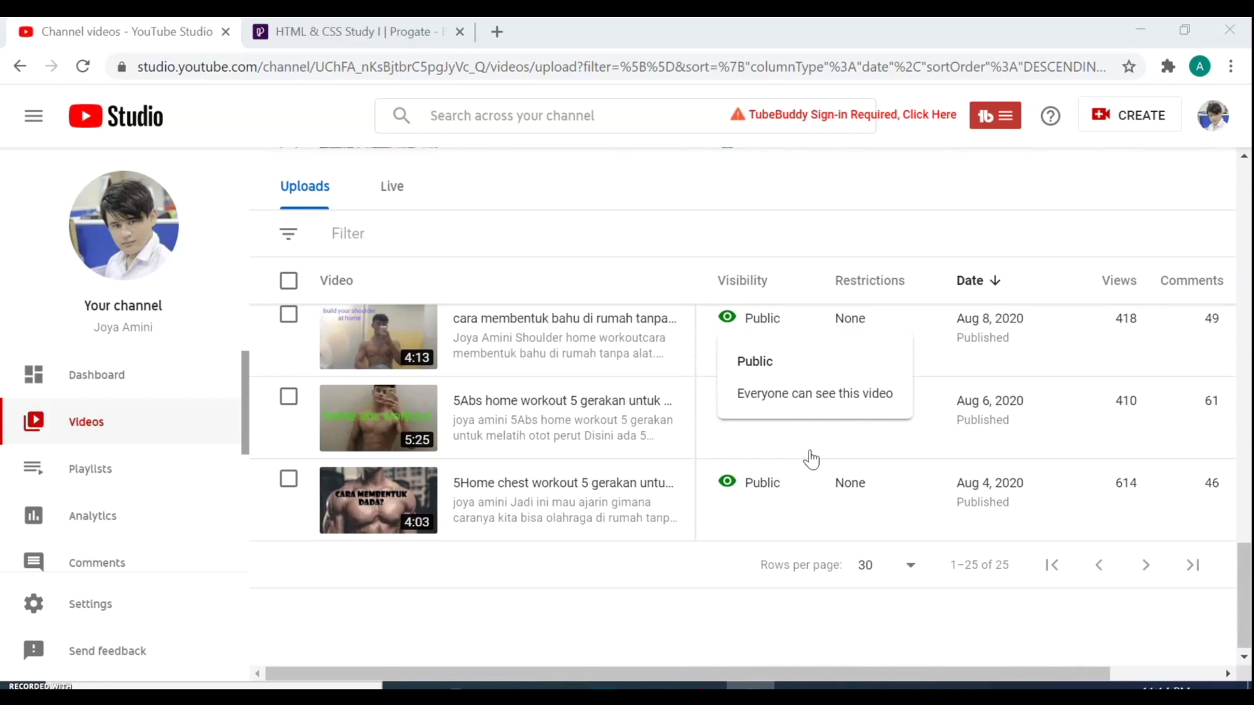